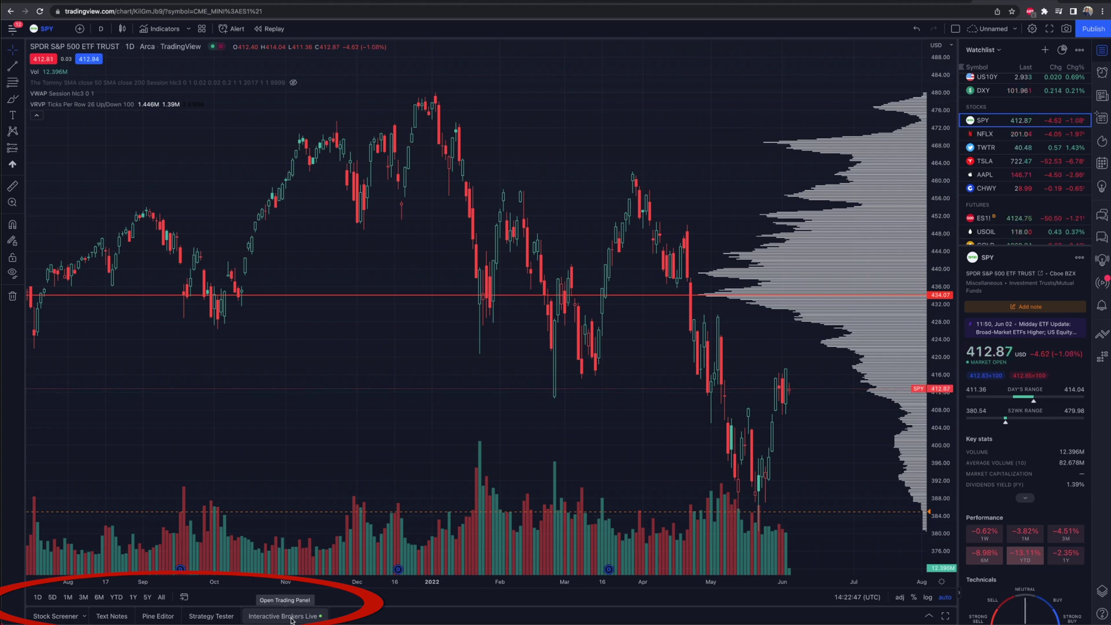
Open the Trading Panel's broker tiles and start connecting Paper Trading by TradingView
click(283, 617)
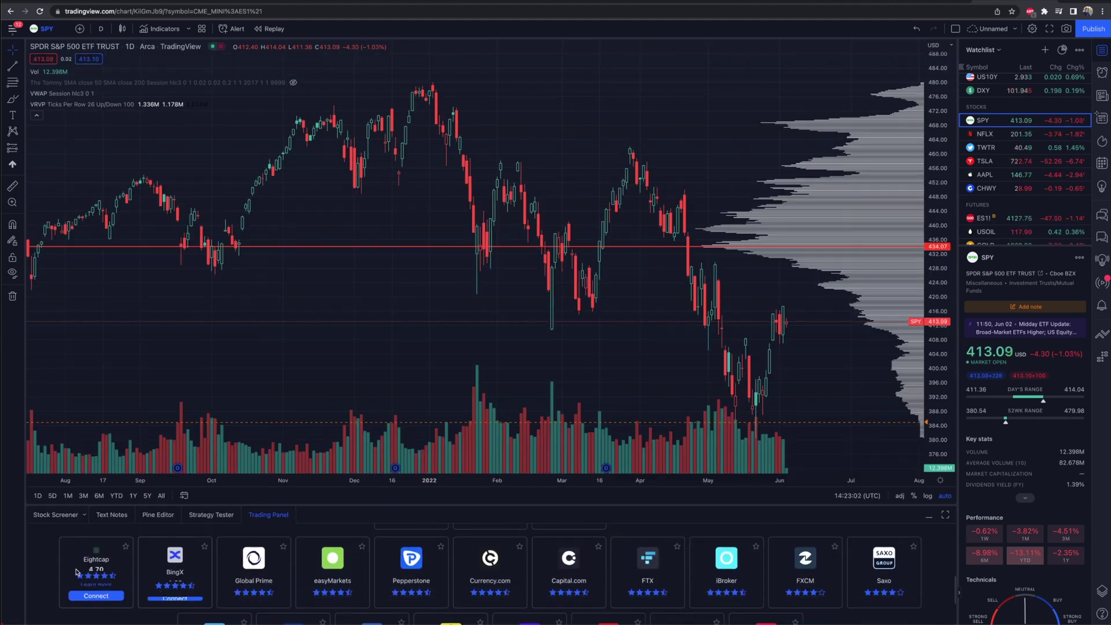
scroll(81, 570, down, 3)
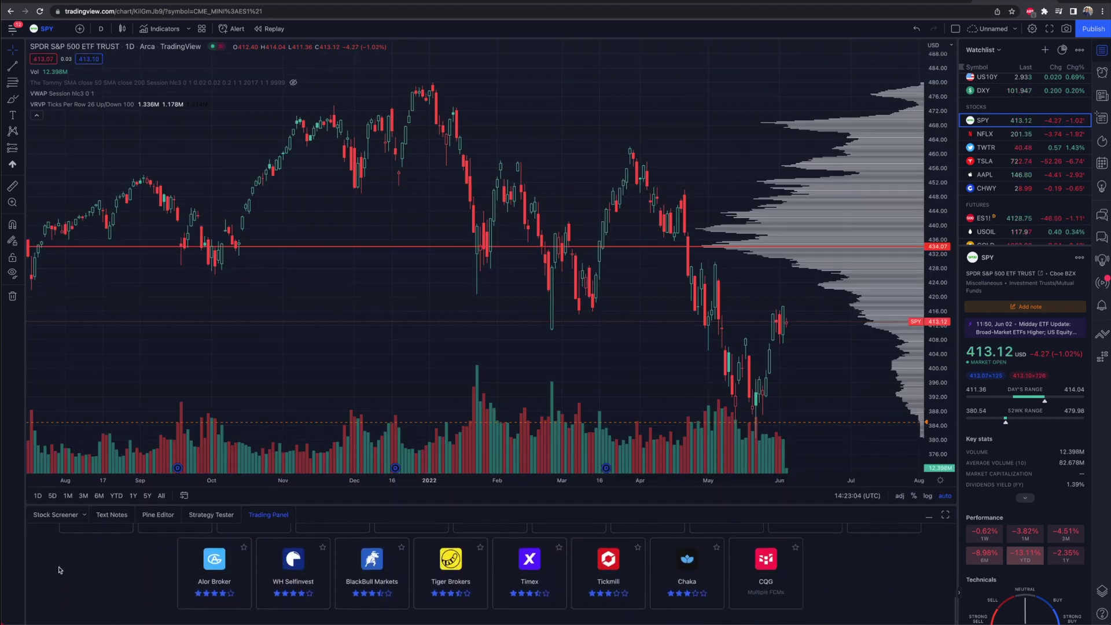
scroll(74, 559, down, 5)
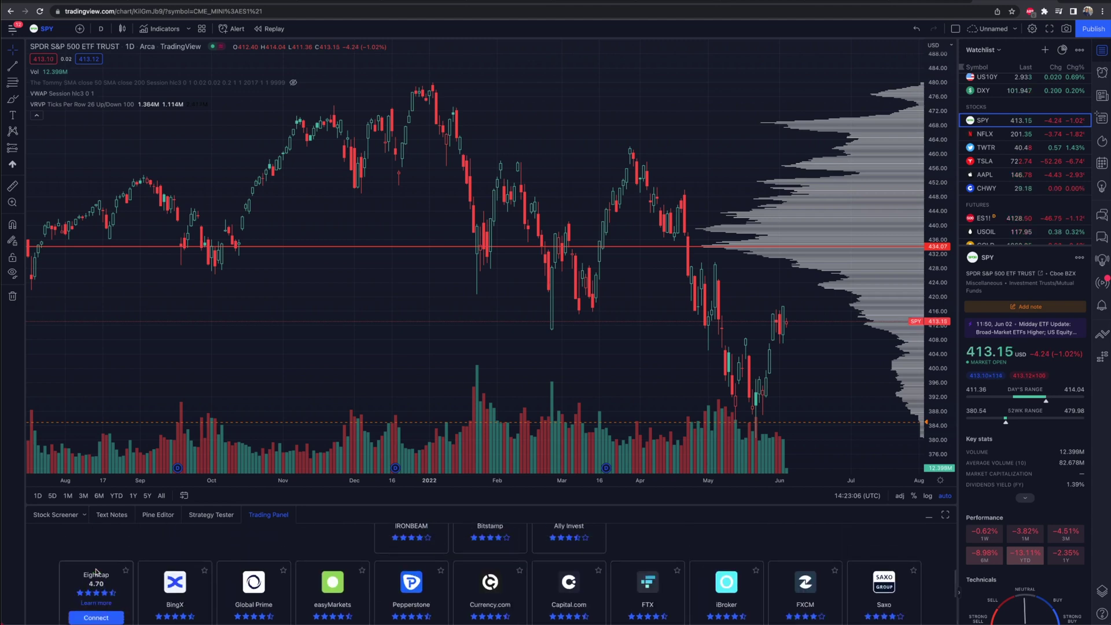
scroll(186, 595, up, 8)
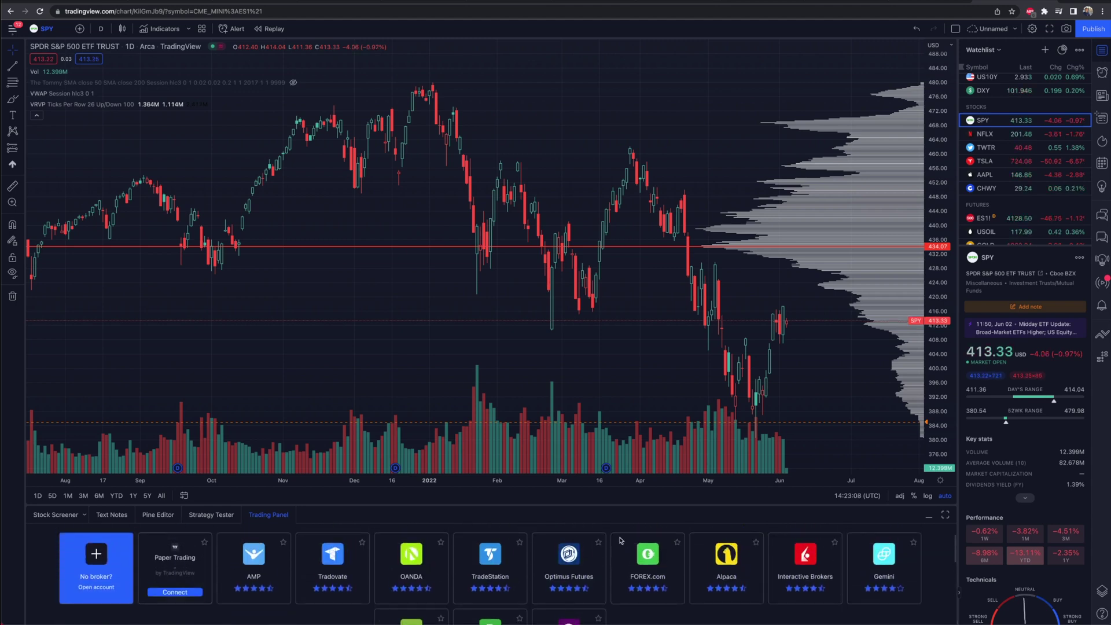
scroll(598, 538, up, 2)
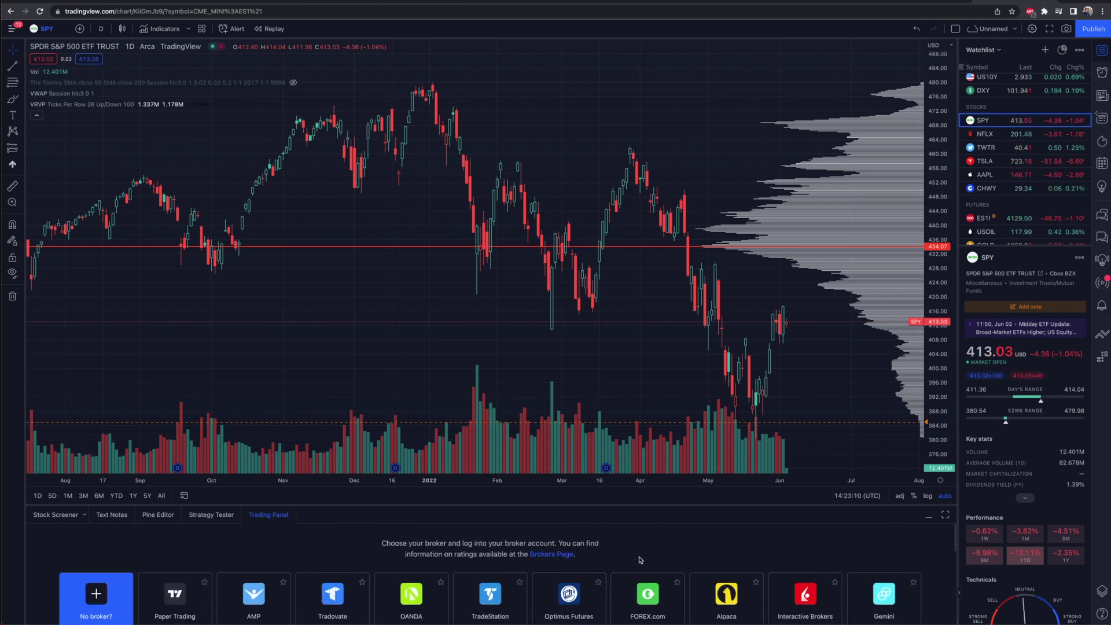
scroll(641, 560, down, 3)
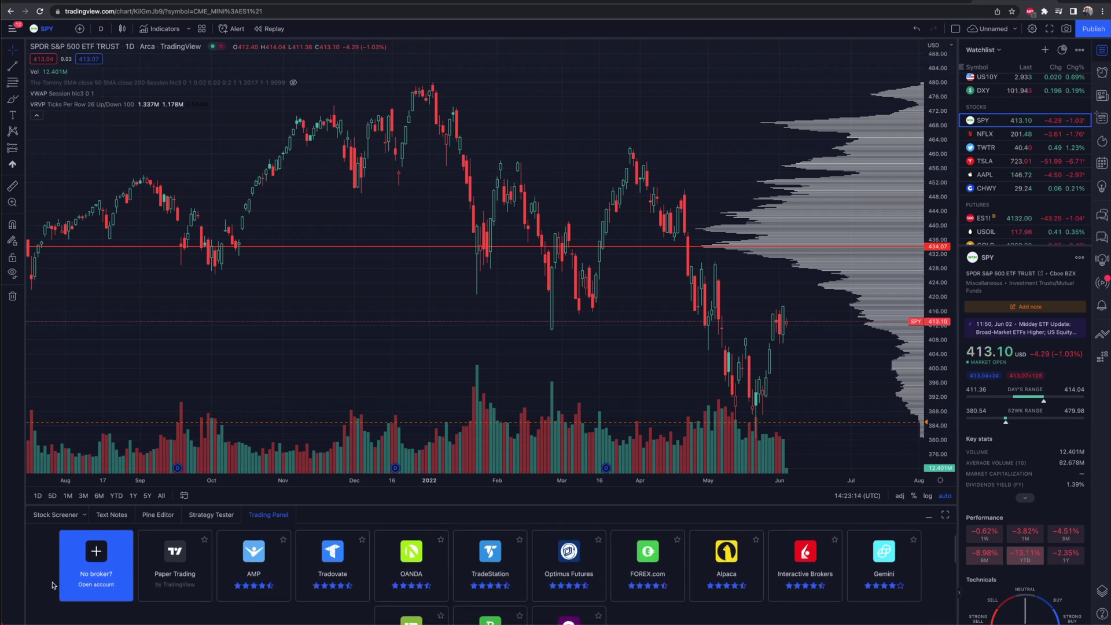
mouse_move(128, 590)
mouse_move(184, 572)
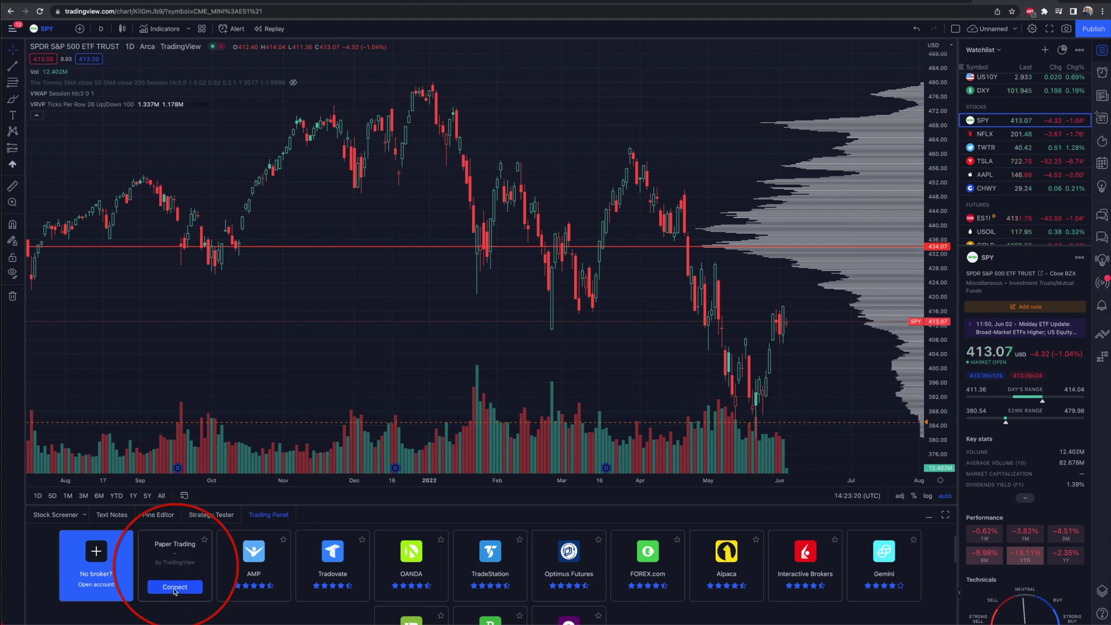
click(175, 589)
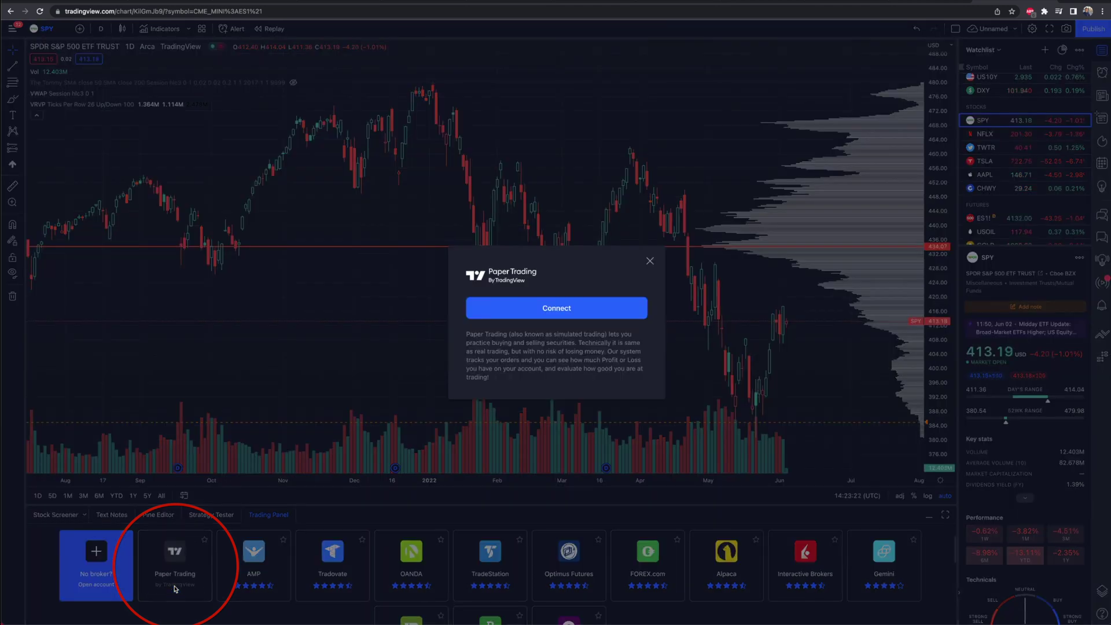
Connect the Paper Trading account, which opens with a 100 000.00 USD balance
click(530, 308)
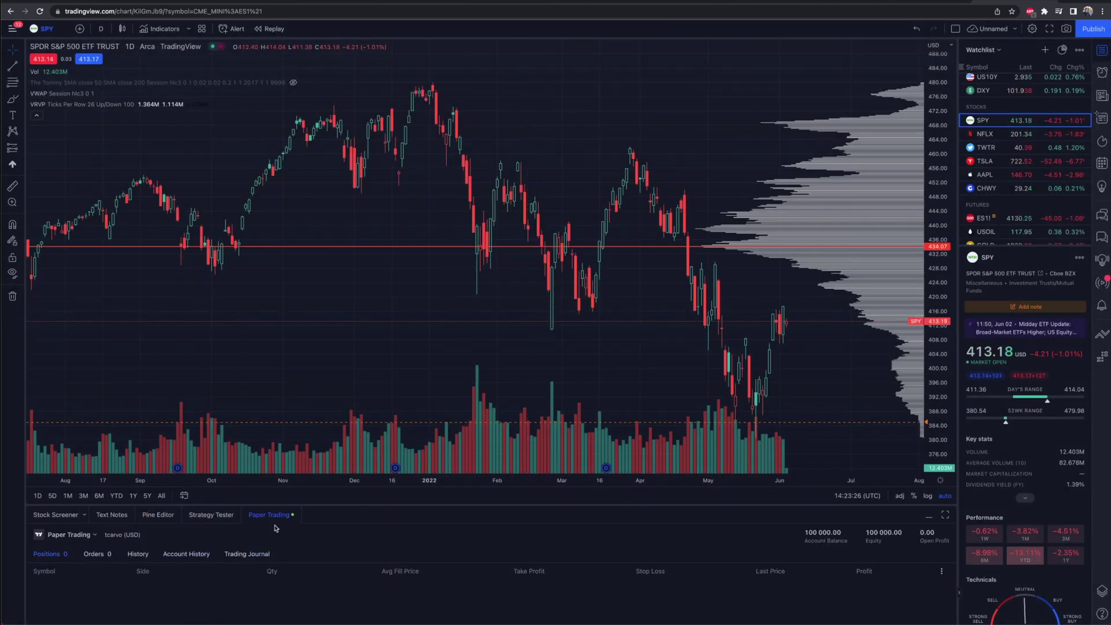
mouse_move(294, 517)
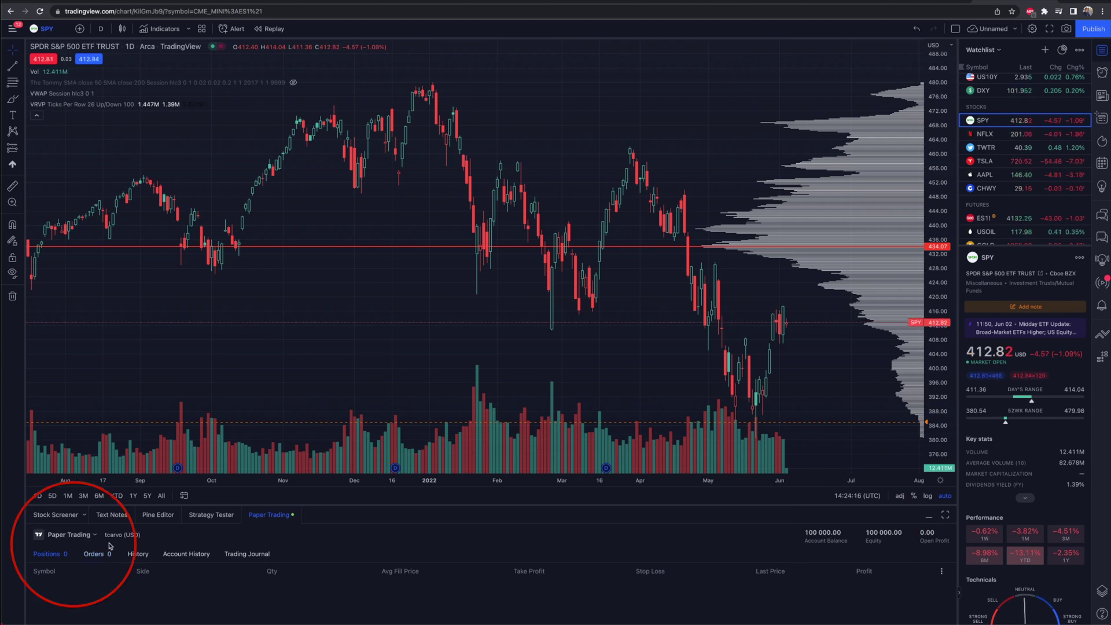
Reset the Paper Trading account with a starting balance of 1000
click(96, 535)
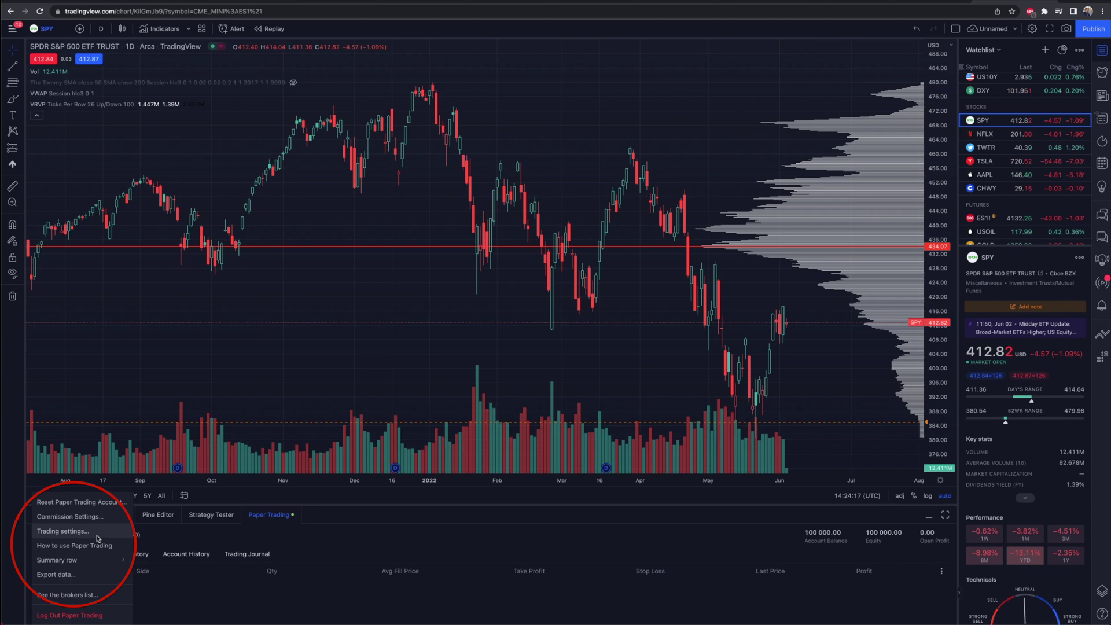
click(76, 503)
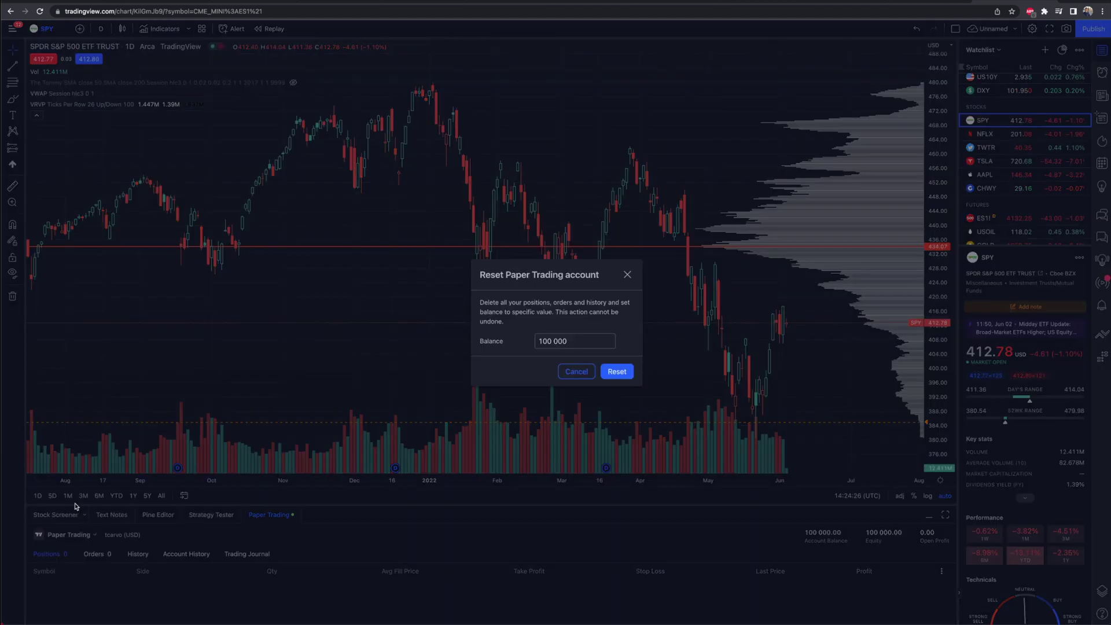
click(581, 339)
triple_click(584, 342)
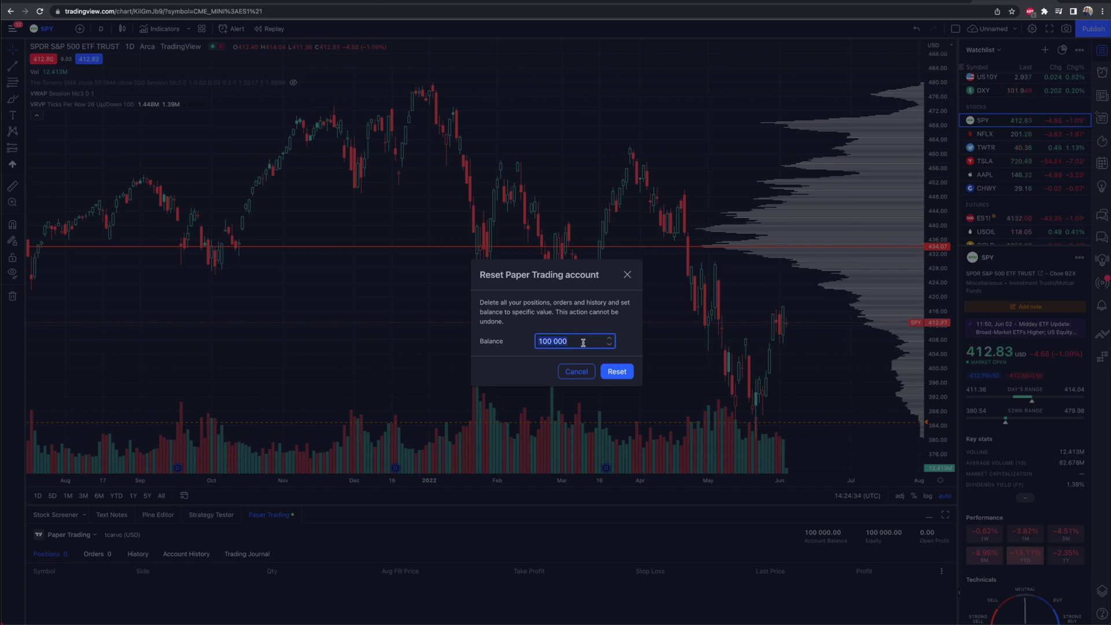
text(1000)
click(617, 371)
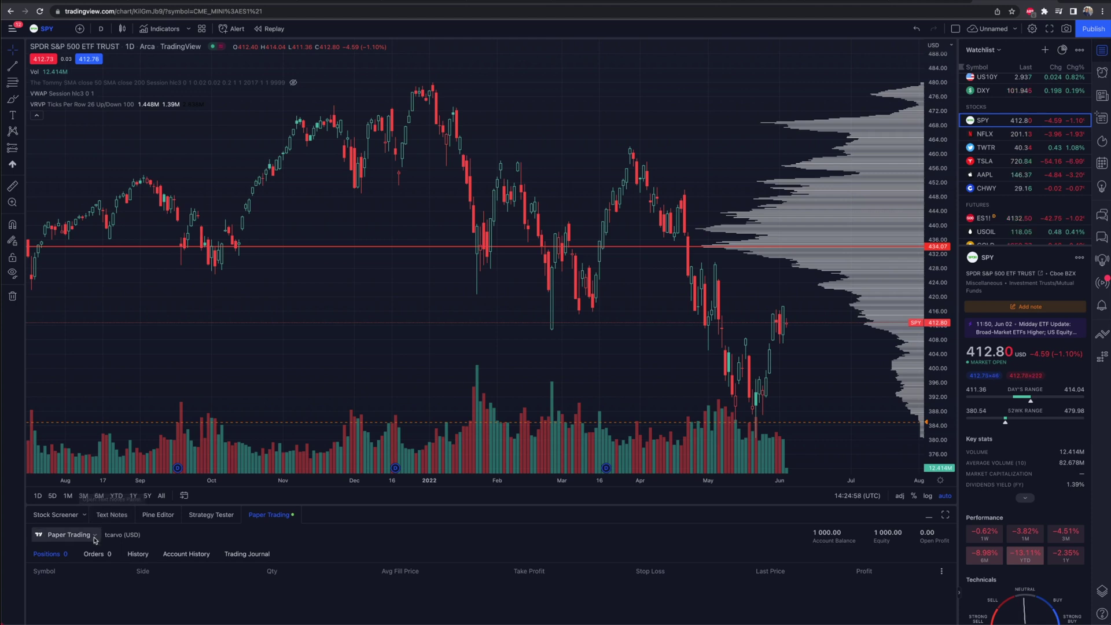
click(65, 535)
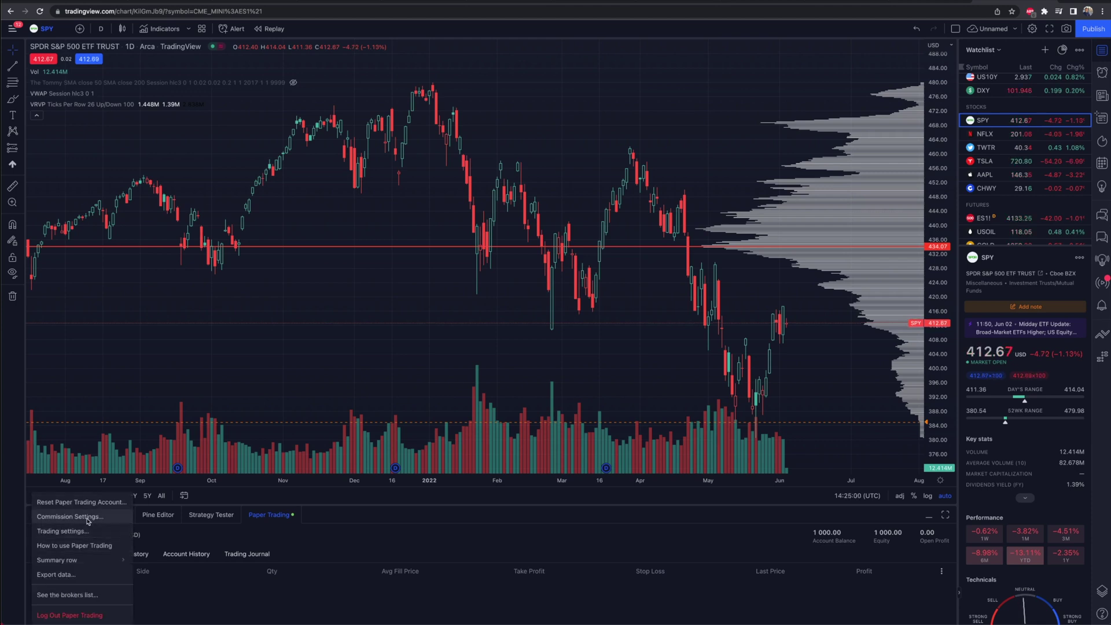
In Commission Settings, set a Fixed commission of 1, then untick Include commissions
click(87, 517)
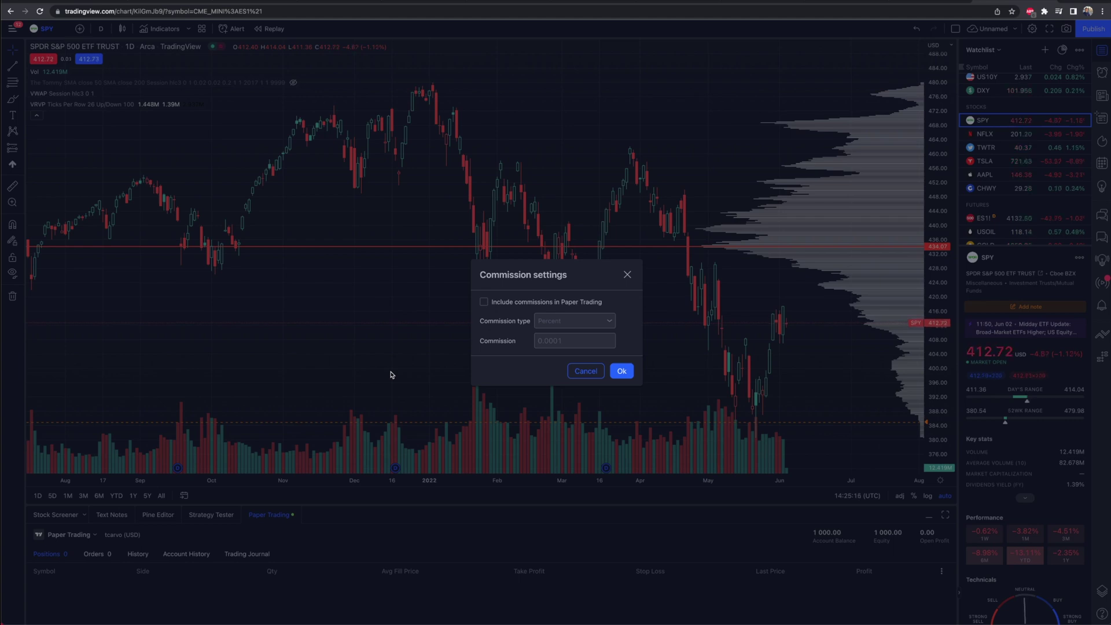
click(484, 303)
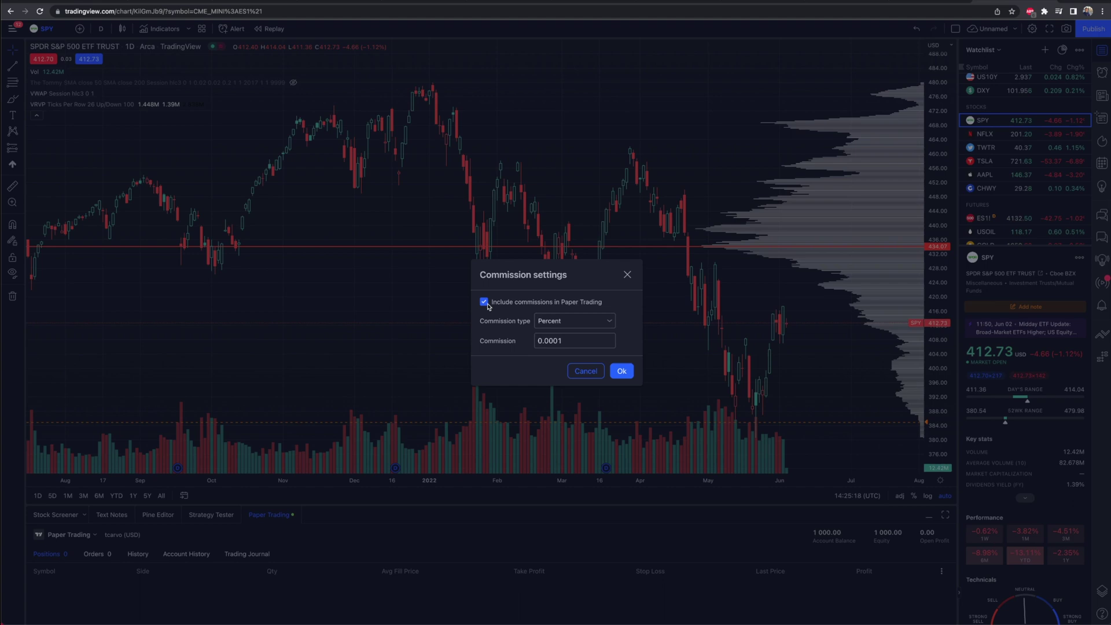
click(569, 321)
click(560, 340)
double_click(568, 340)
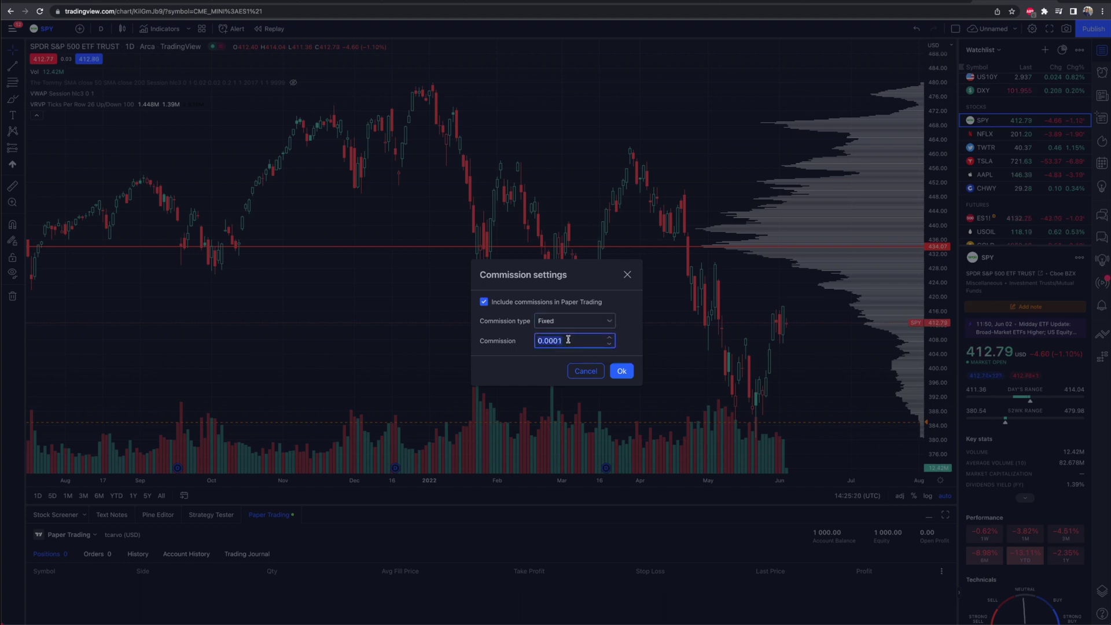
text(1)
click(485, 302)
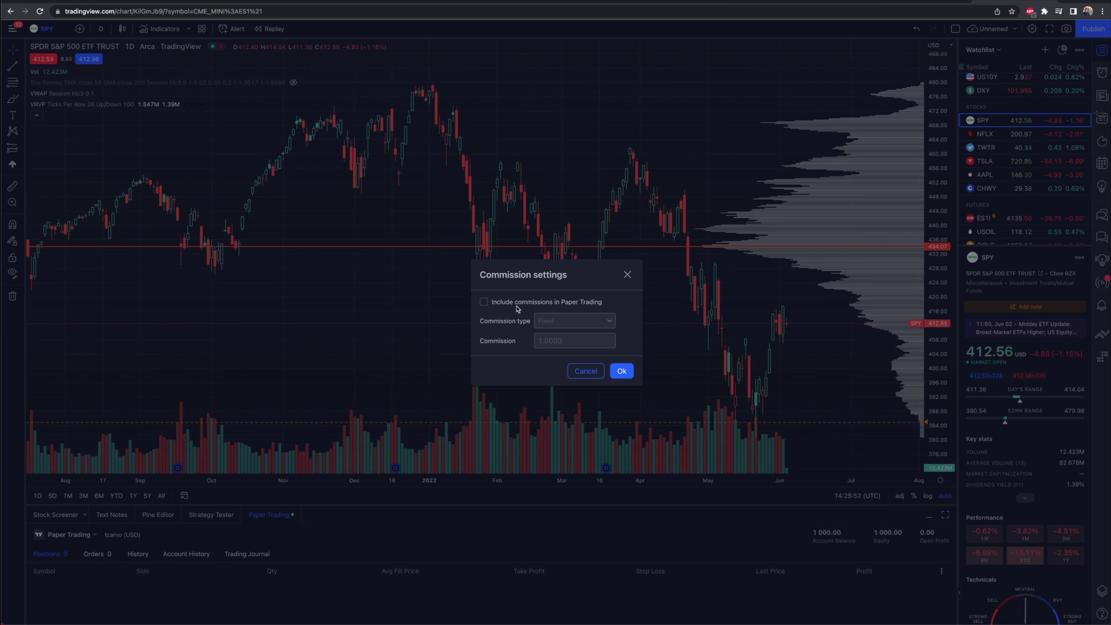
Apply the commission settings, then browse the Symbol, Status line, Scales and Appearance settings
click(622, 371)
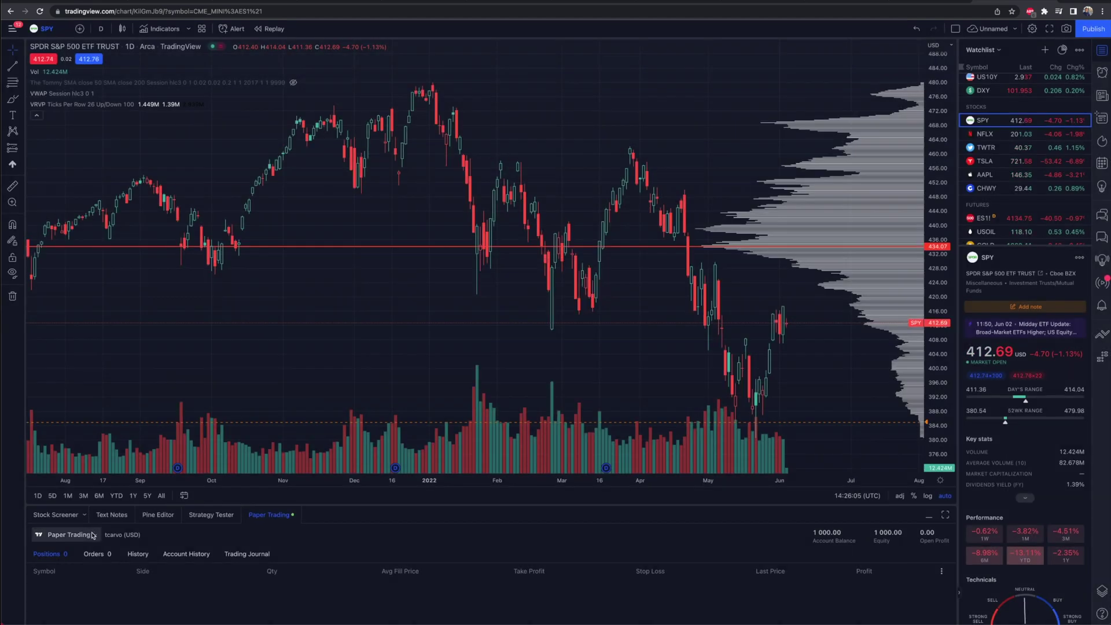
click(68, 535)
click(89, 521)
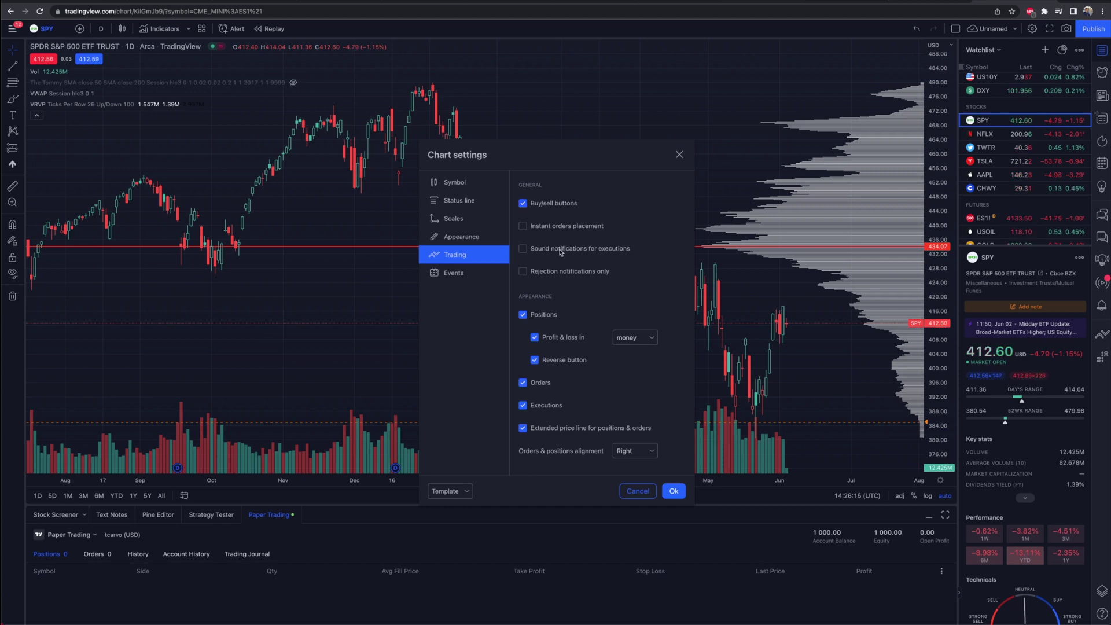
click(470, 185)
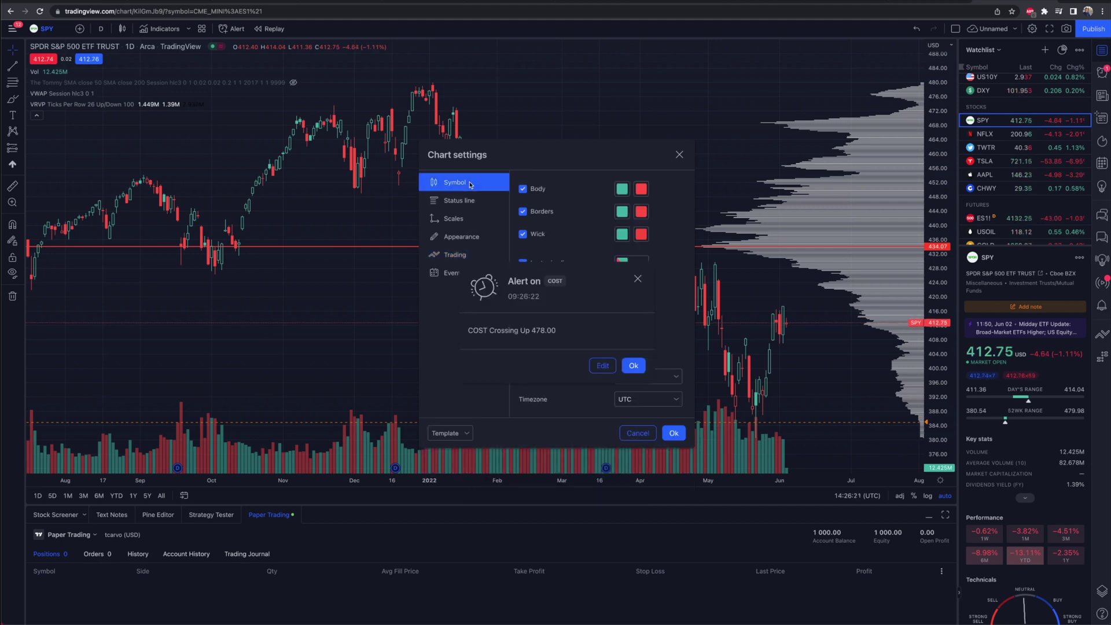
click(636, 366)
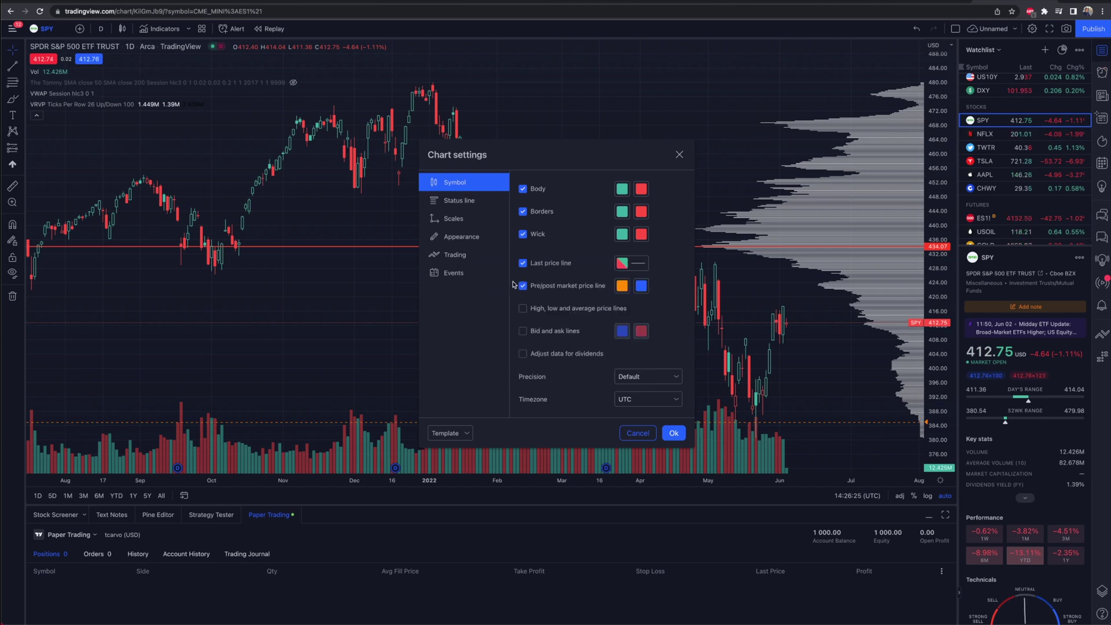
click(469, 202)
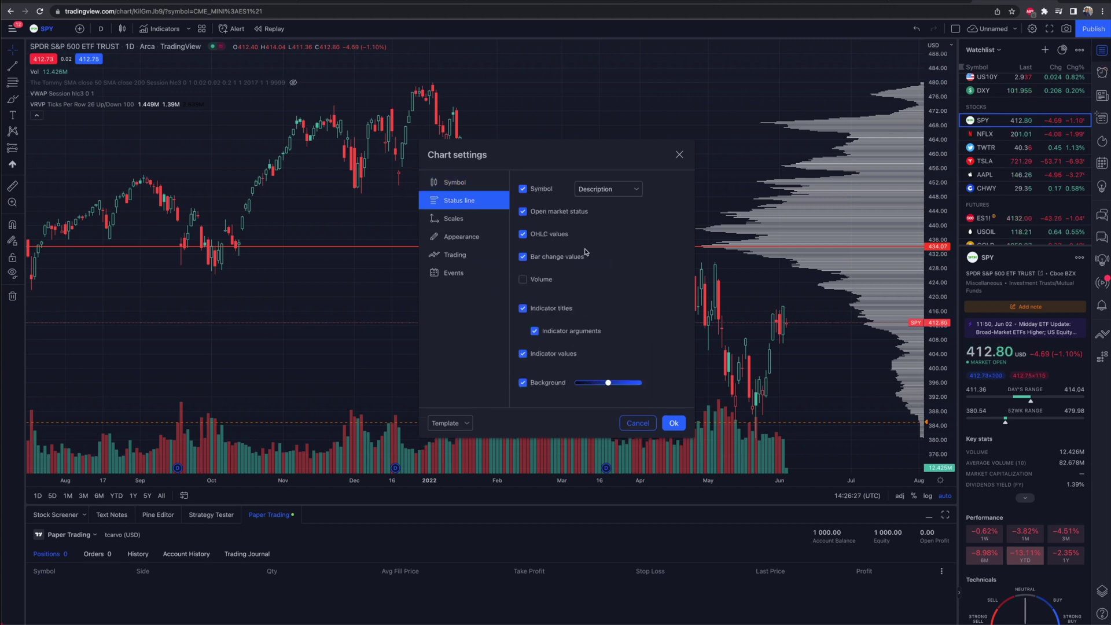
click(446, 218)
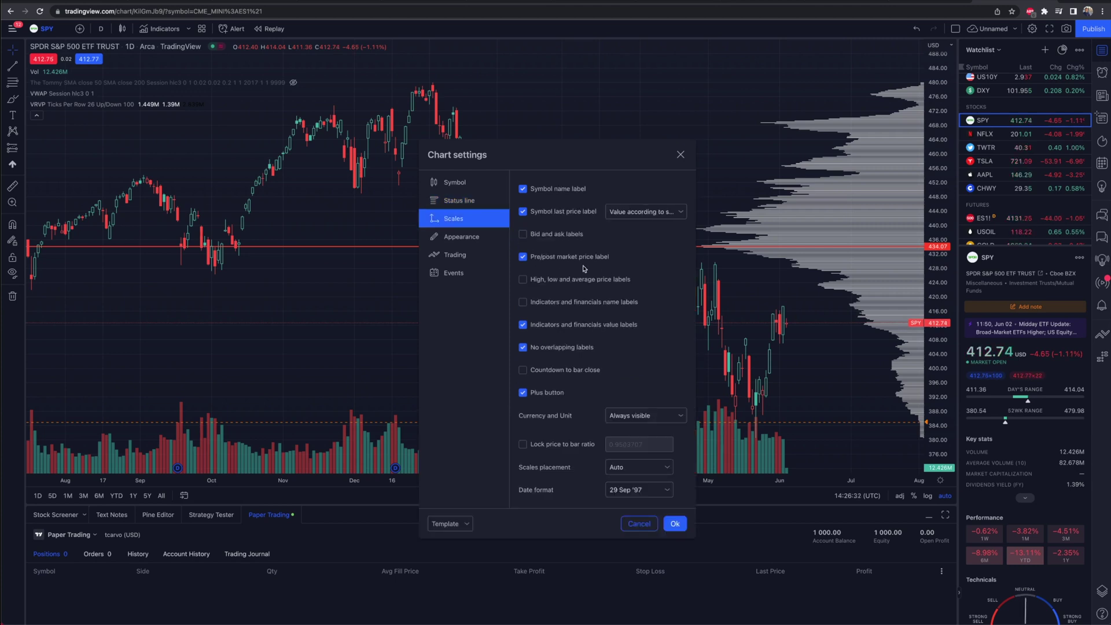
click(490, 239)
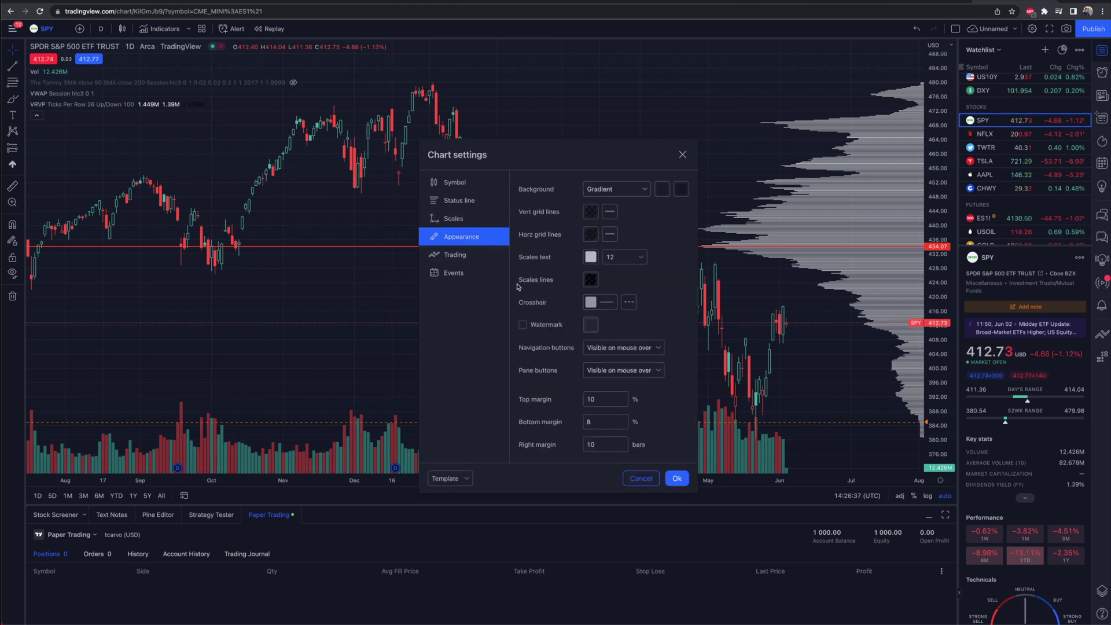
click(469, 261)
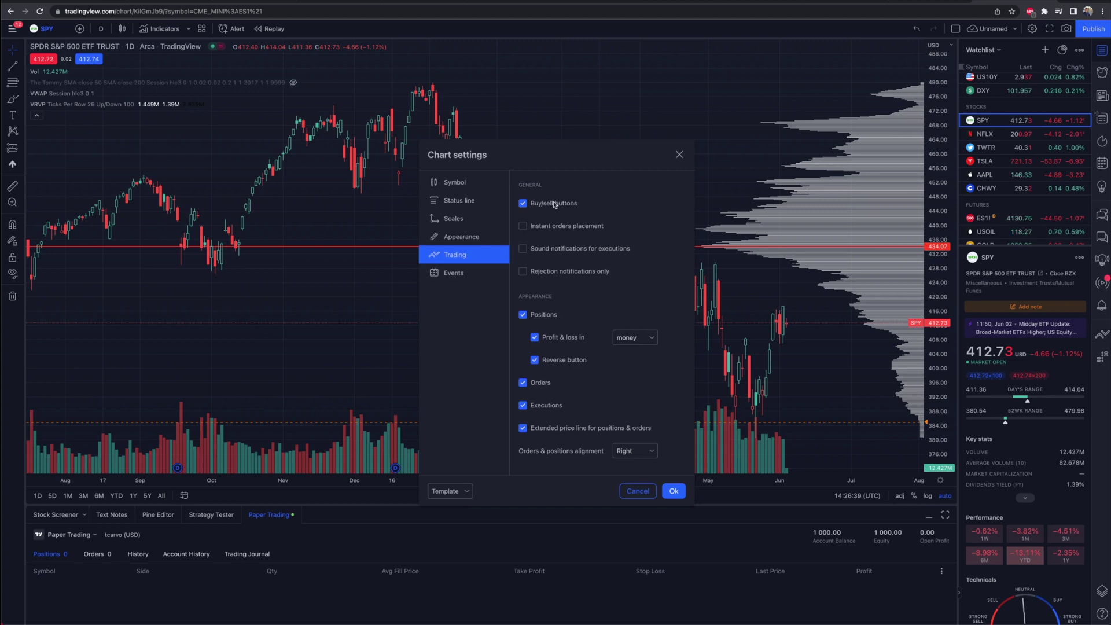
Turn on rejection-only notifications and sound notifications for executions, and save the trading settings
click(550, 271)
click(546, 249)
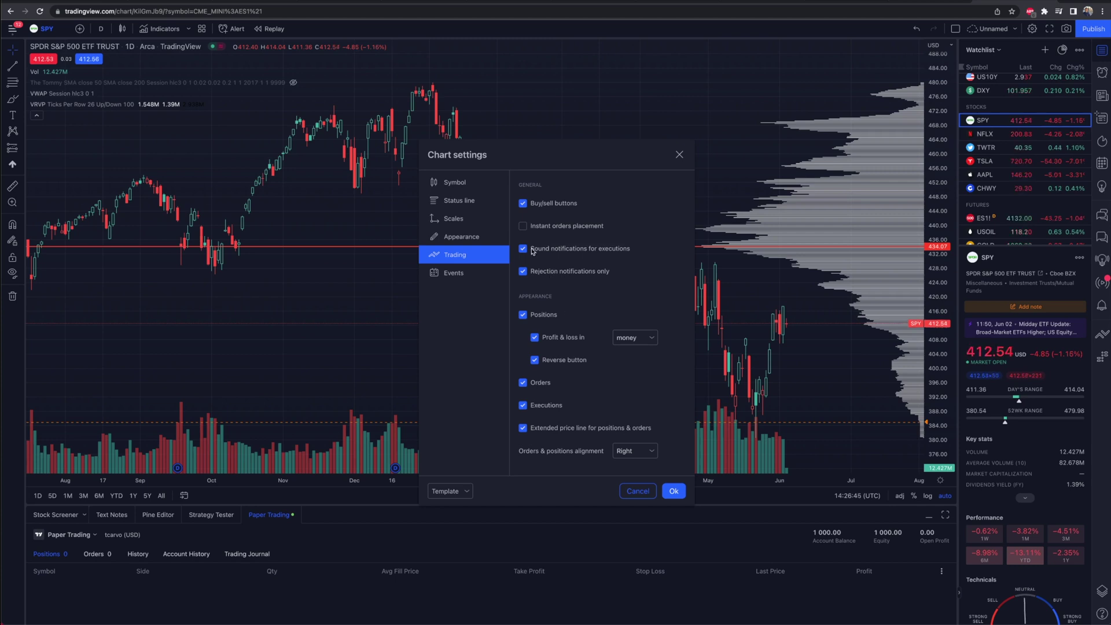
click(674, 492)
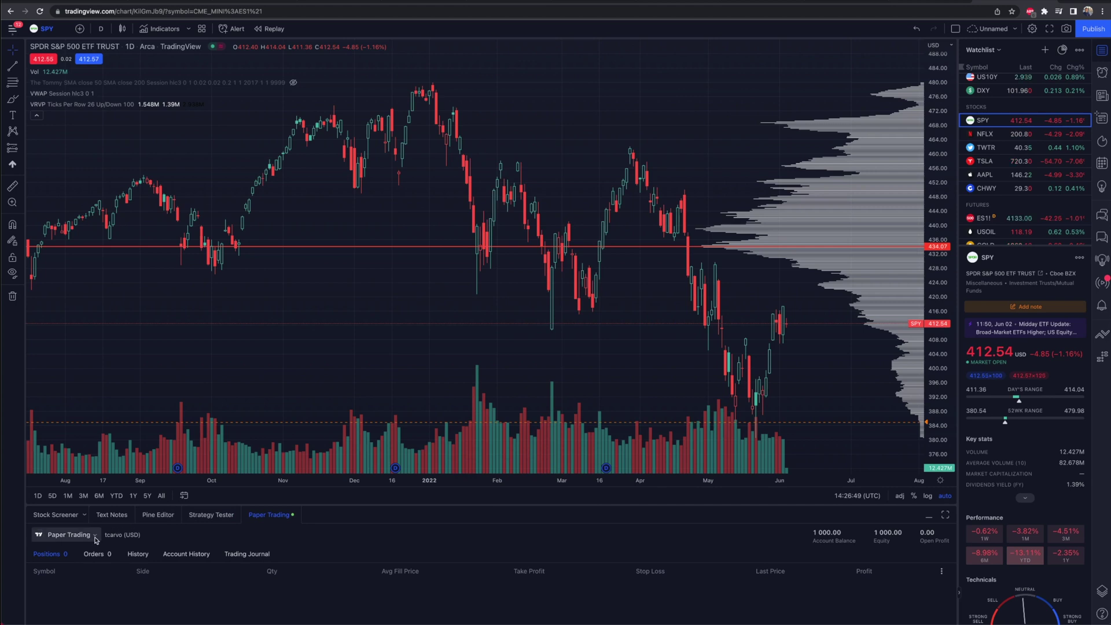
click(64, 535)
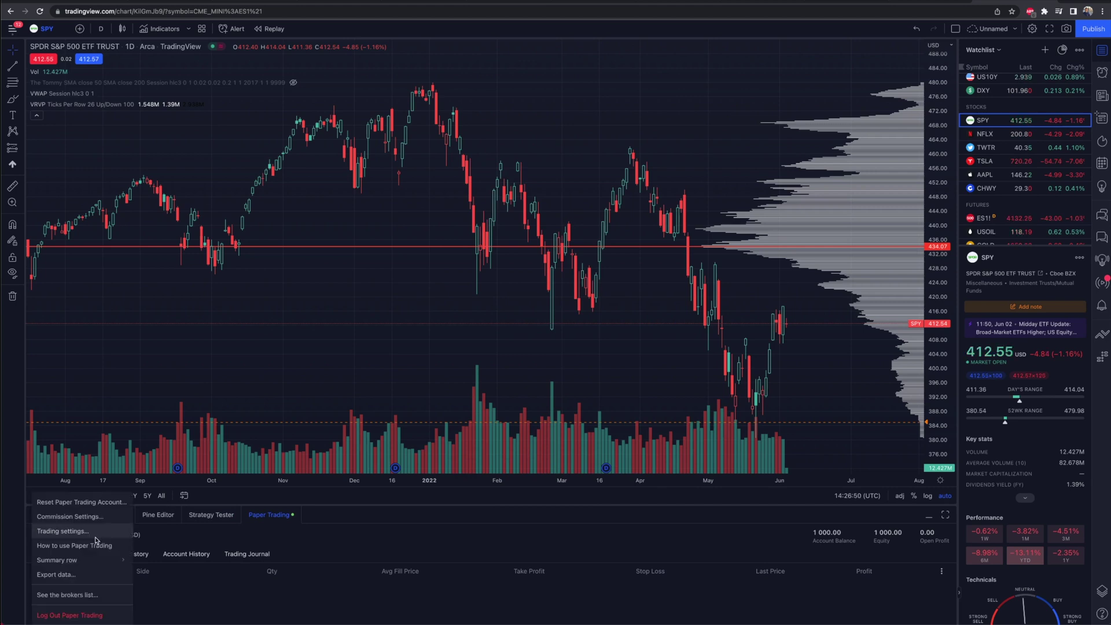
Read through the 'Paper Trading — main functionality' help article, then close it
click(64, 547)
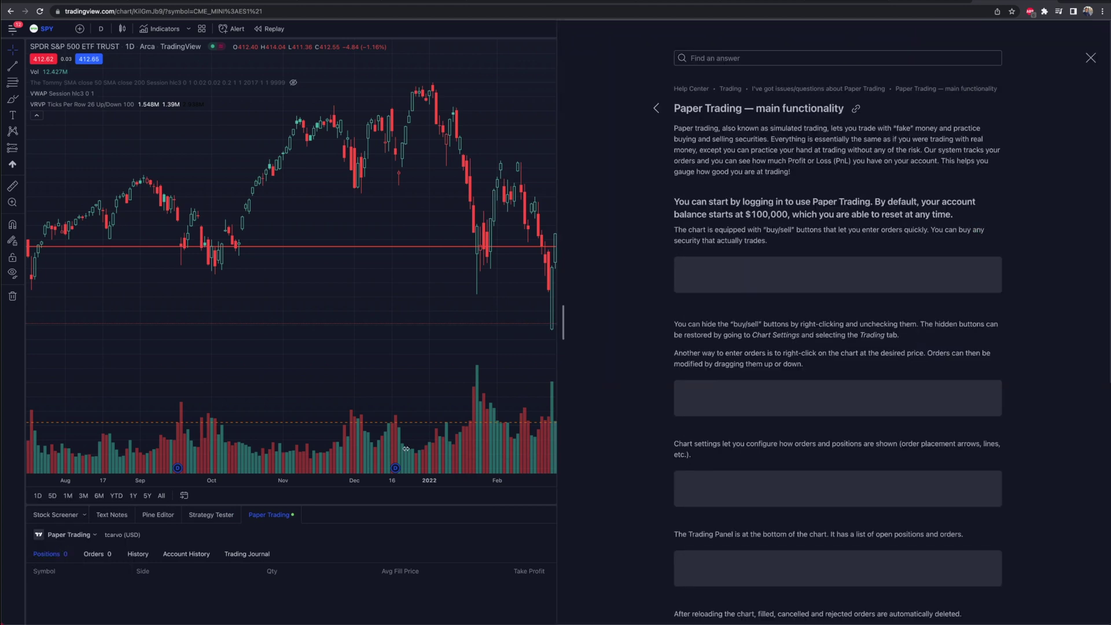
scroll(743, 80, down, 10)
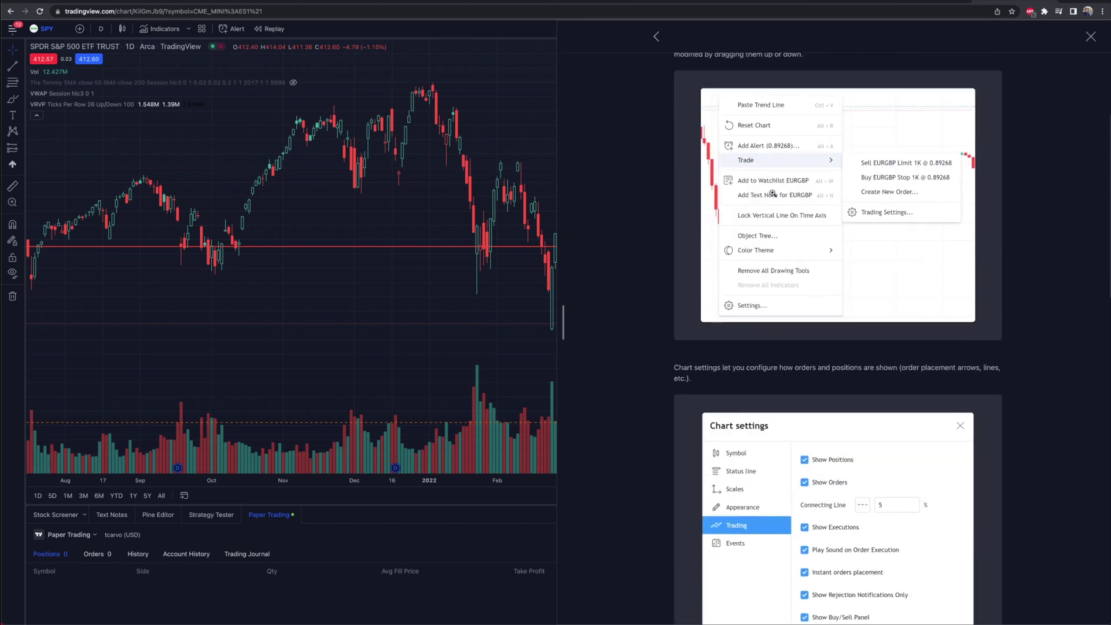
scroll(772, 194, down, 2)
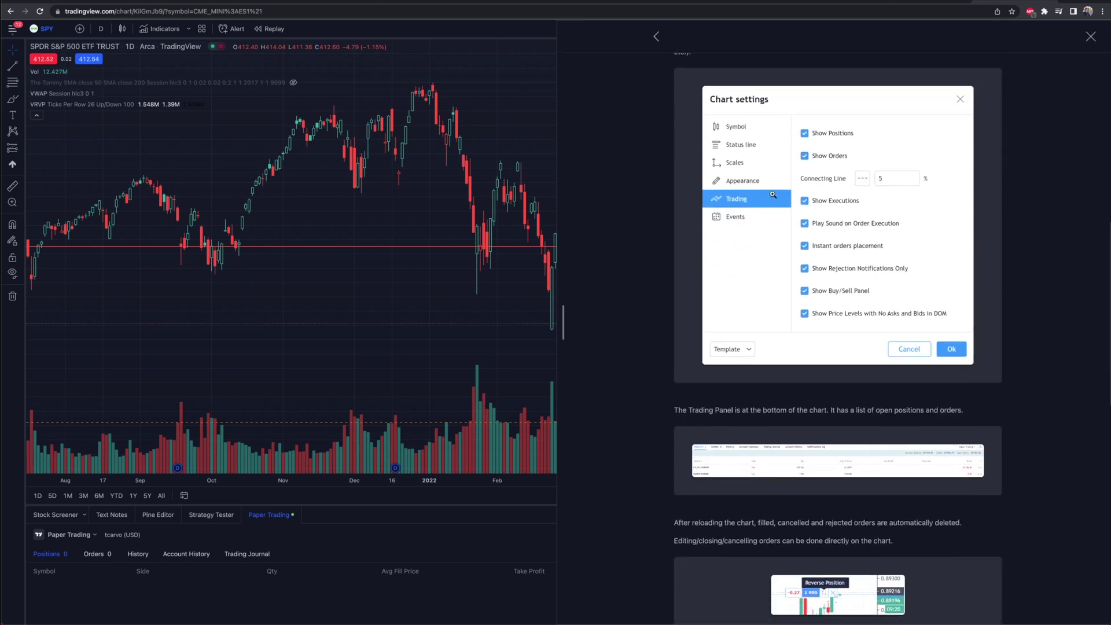
scroll(772, 194, down, 2)
scroll(773, 194, down, 5)
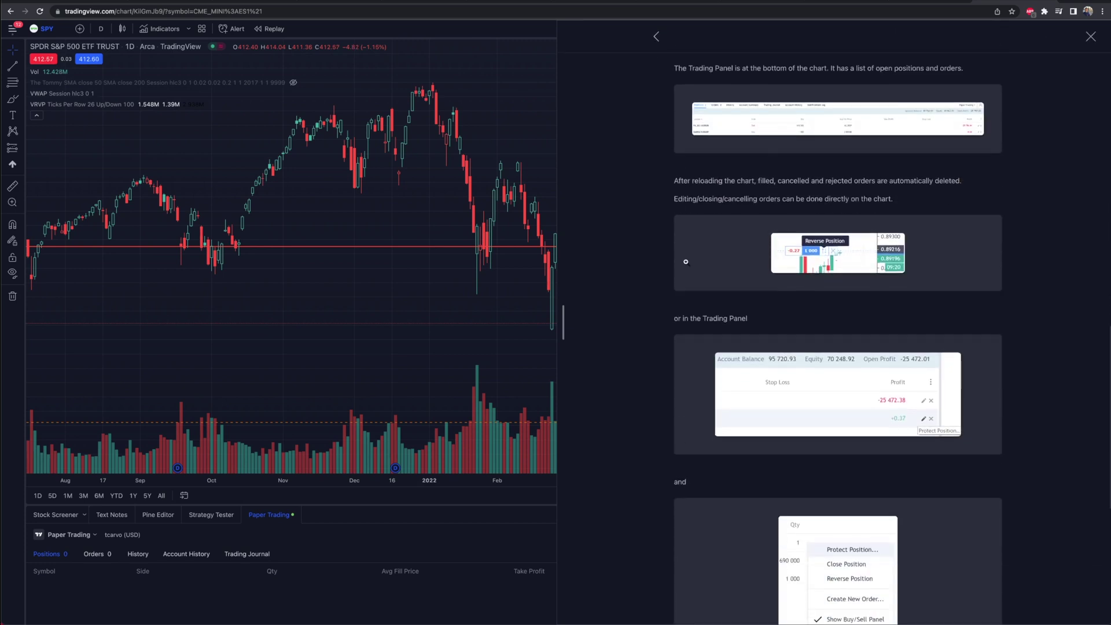
scroll(714, 418, down, 7)
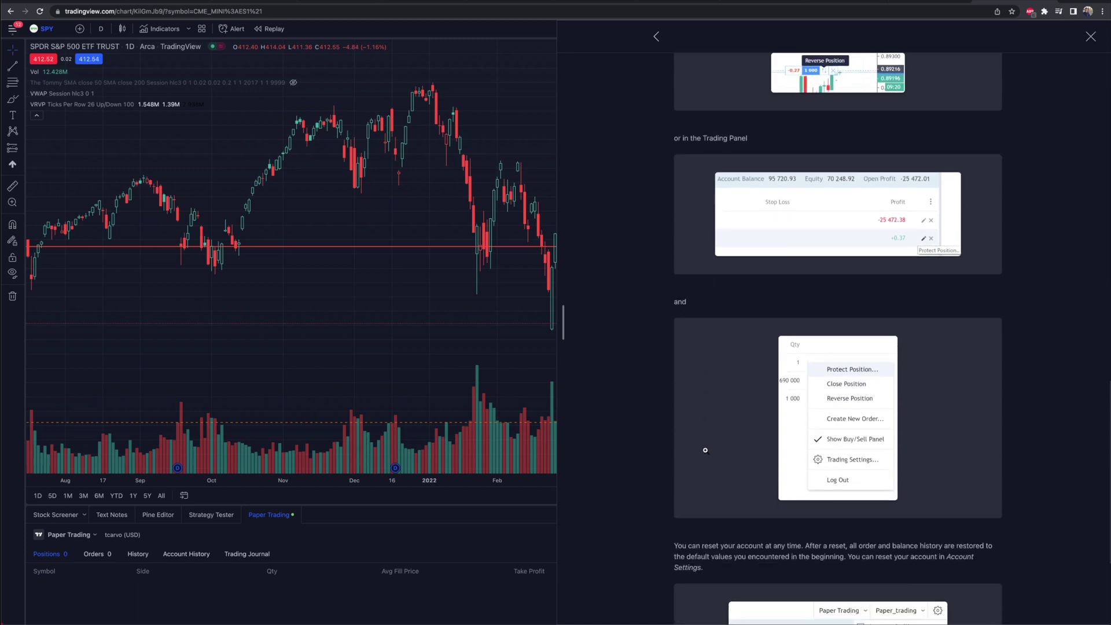
scroll(705, 450, down, 1)
scroll(706, 450, up, 15)
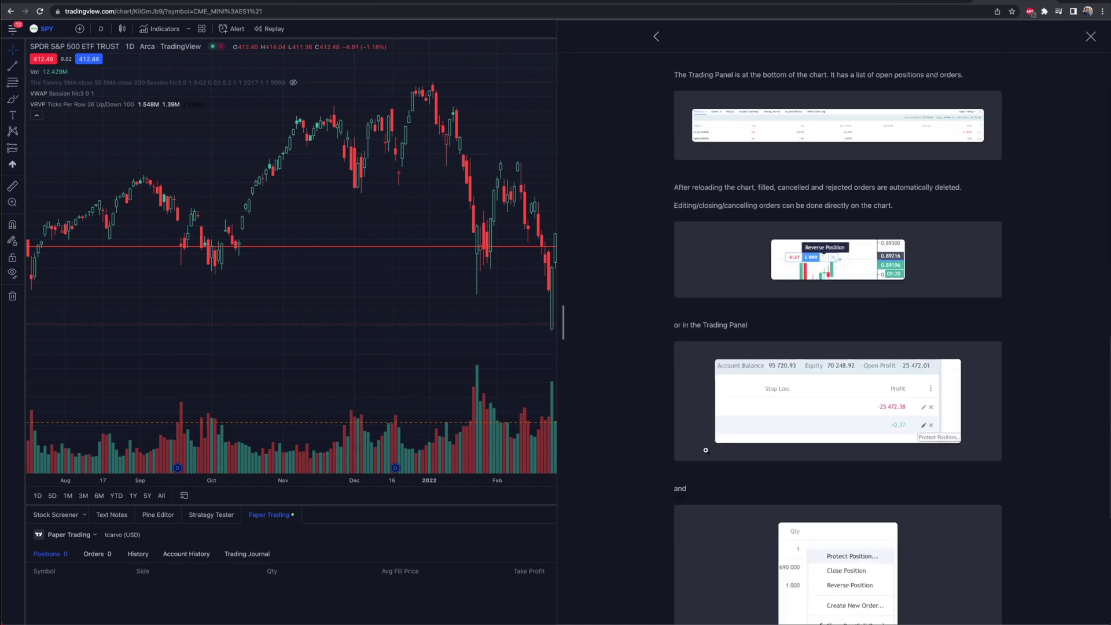
click(745, 61)
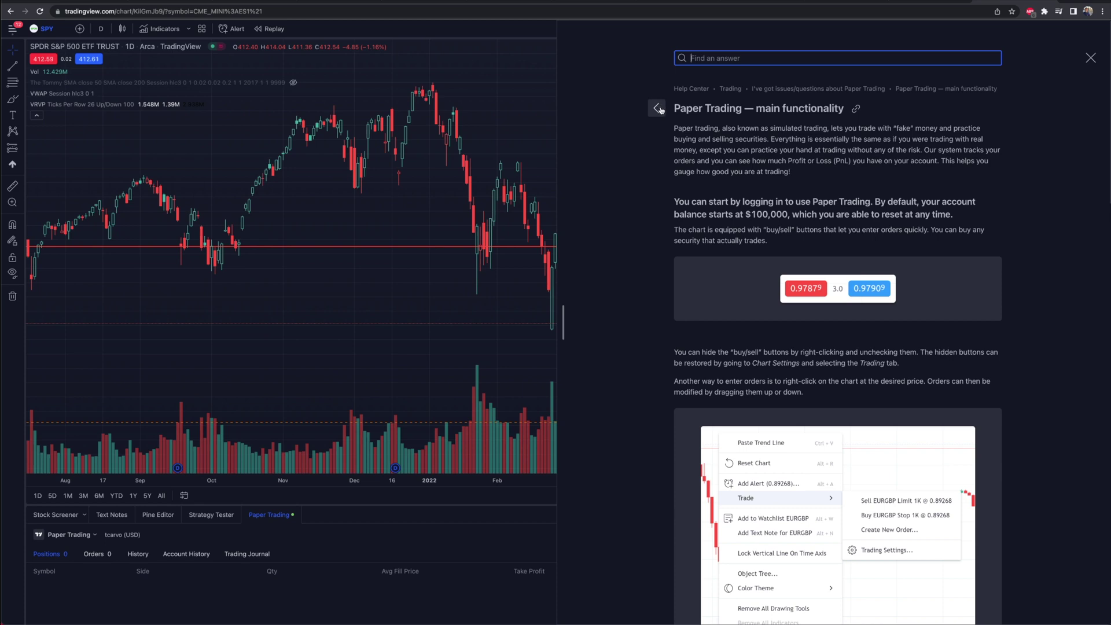
click(926, 73)
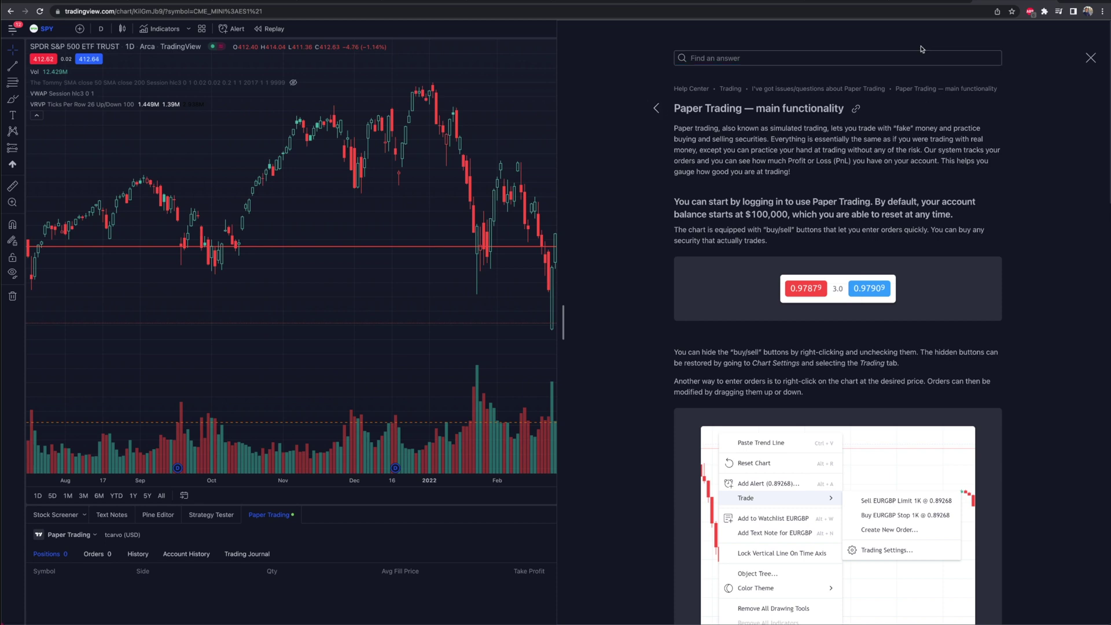
click(1092, 59)
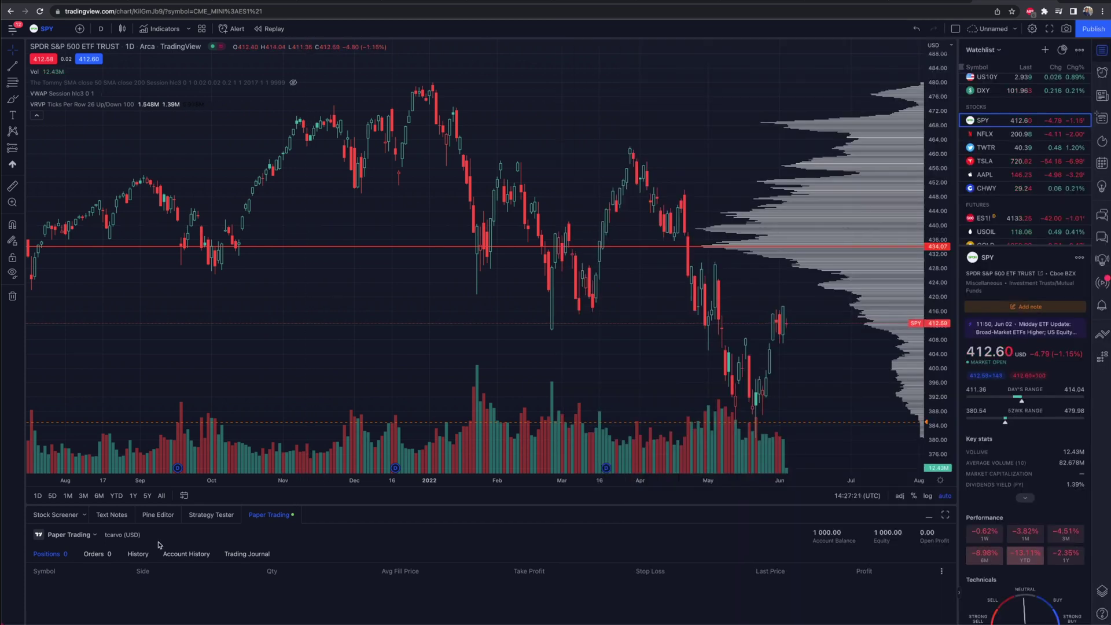
Look over the Paper Trading account options menu and close it without choosing anything
click(93, 535)
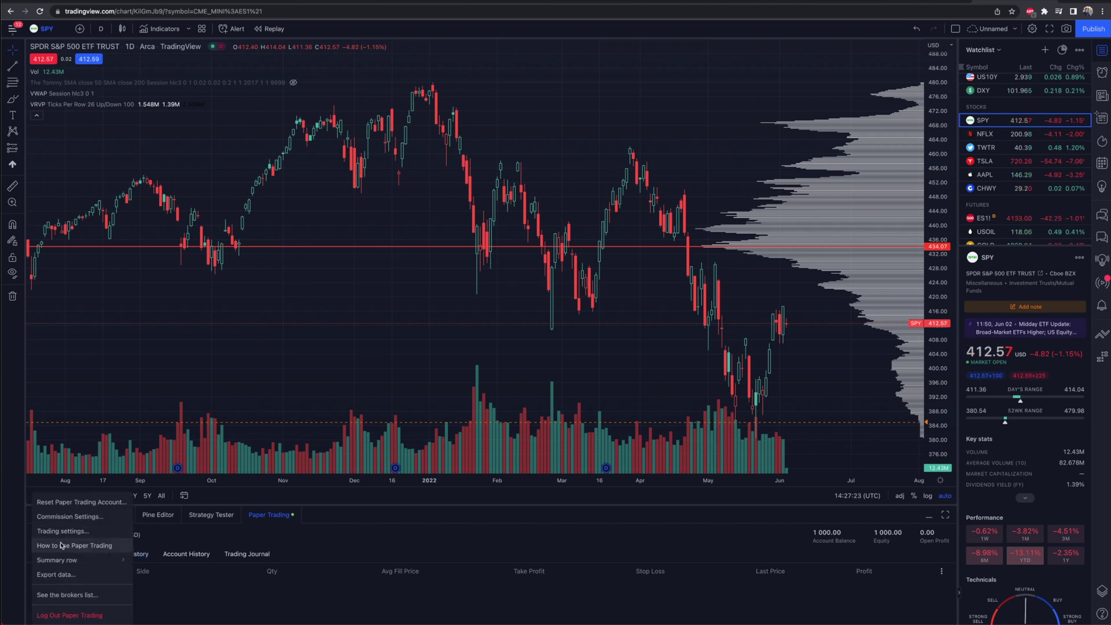
mouse_move(68, 559)
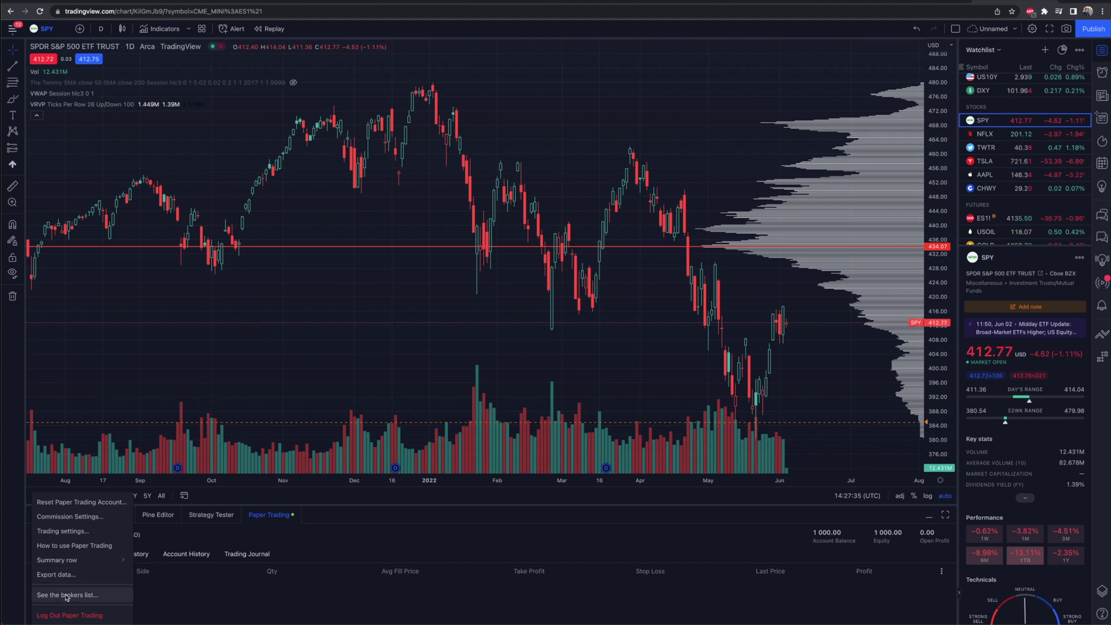
click(226, 502)
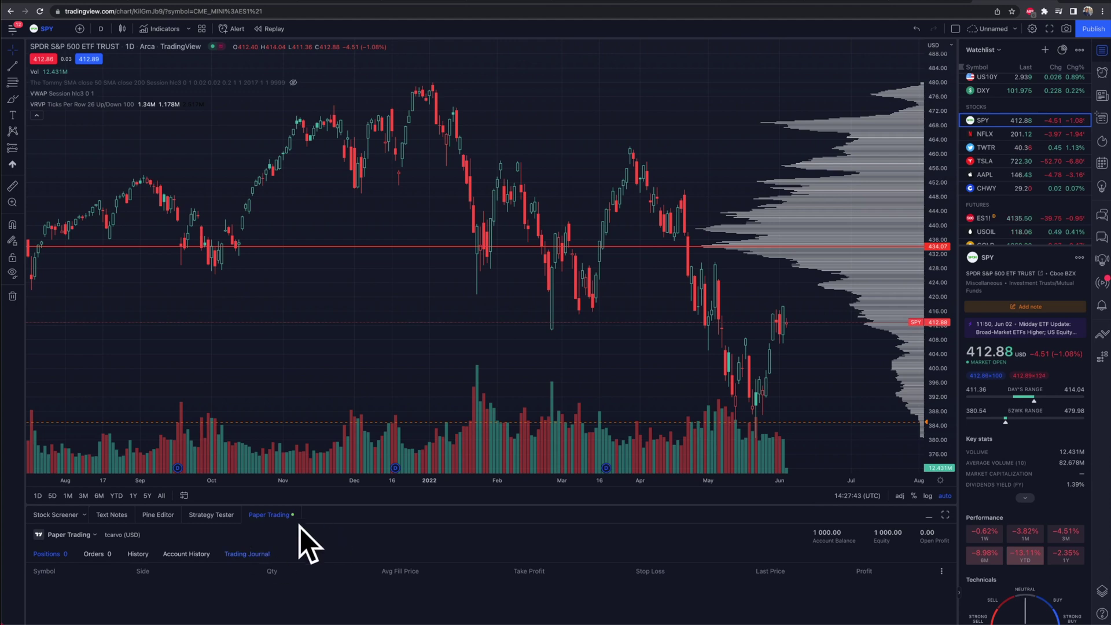
Minimize and restore the Paper Trading panel, then maximize it over the chart
click(929, 516)
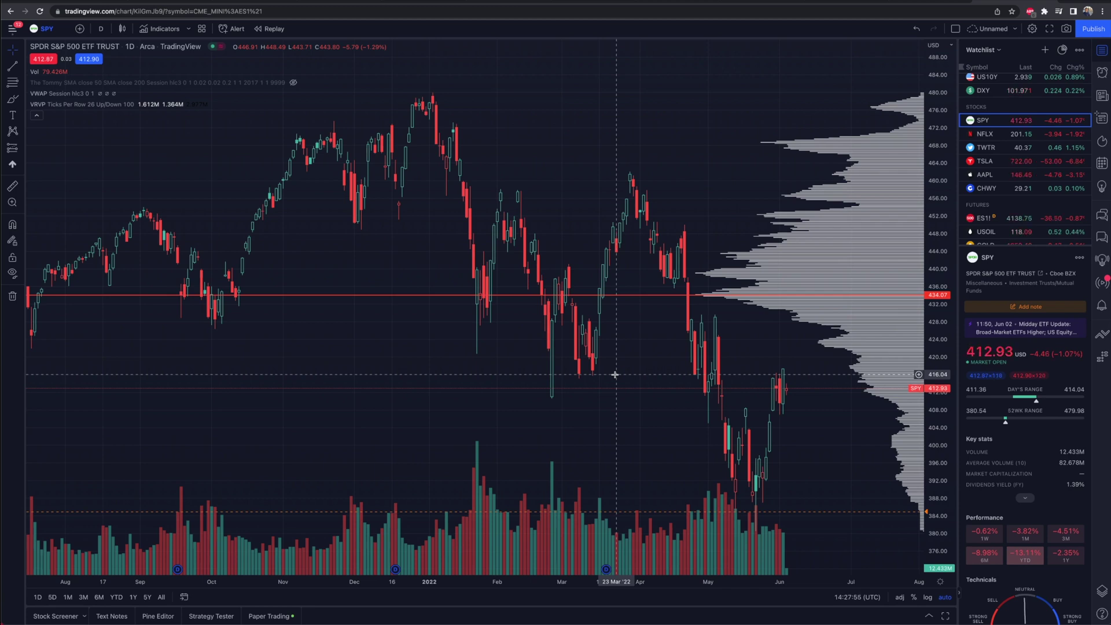
click(928, 617)
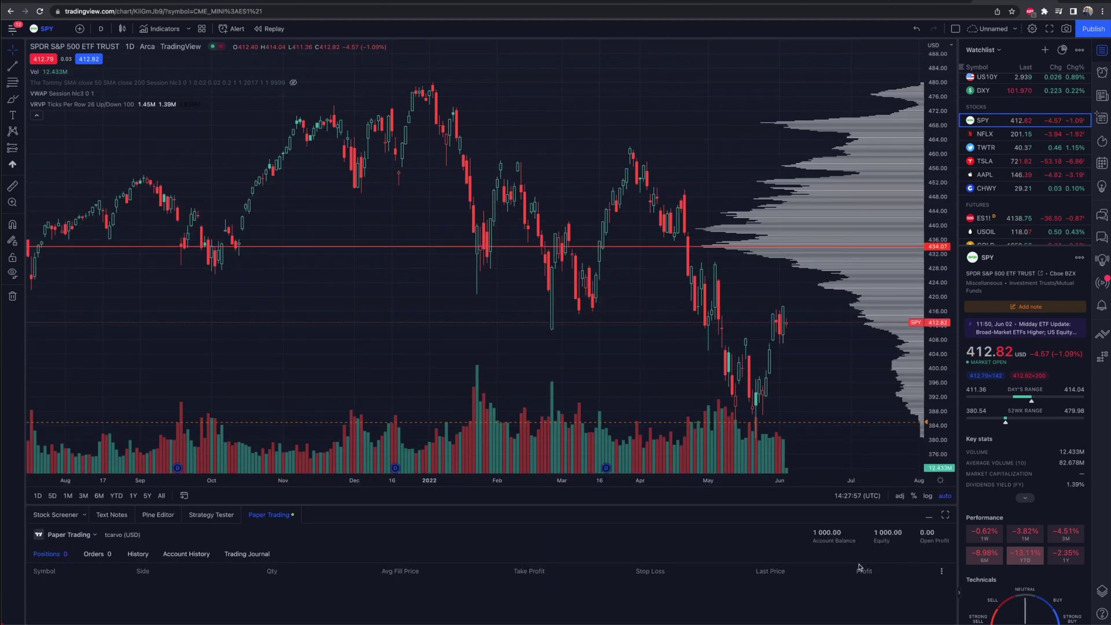
click(946, 516)
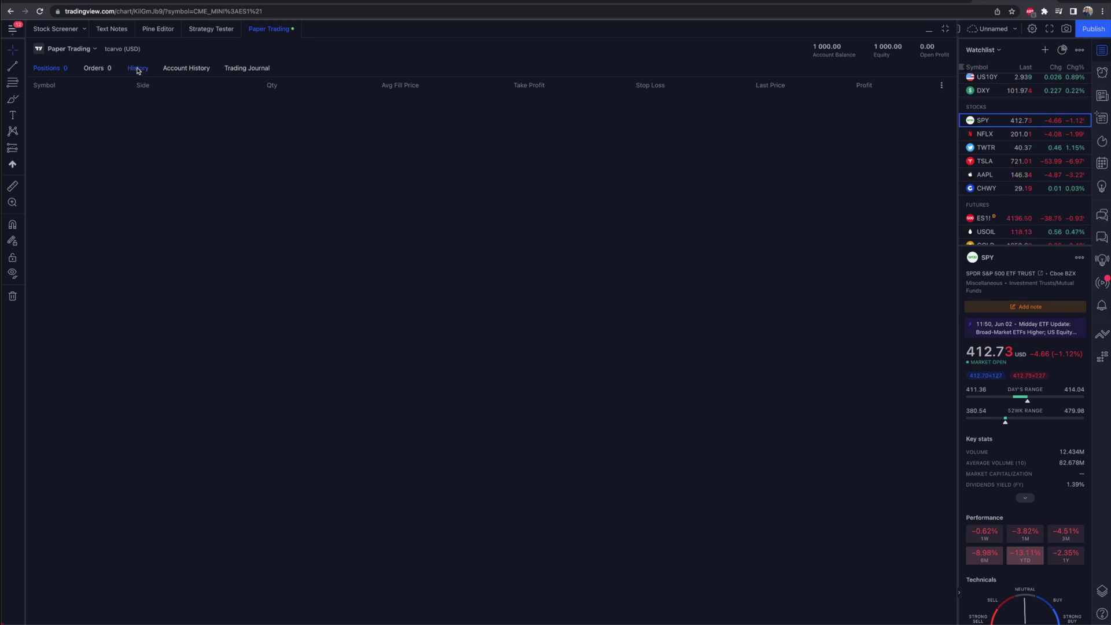
click(245, 70)
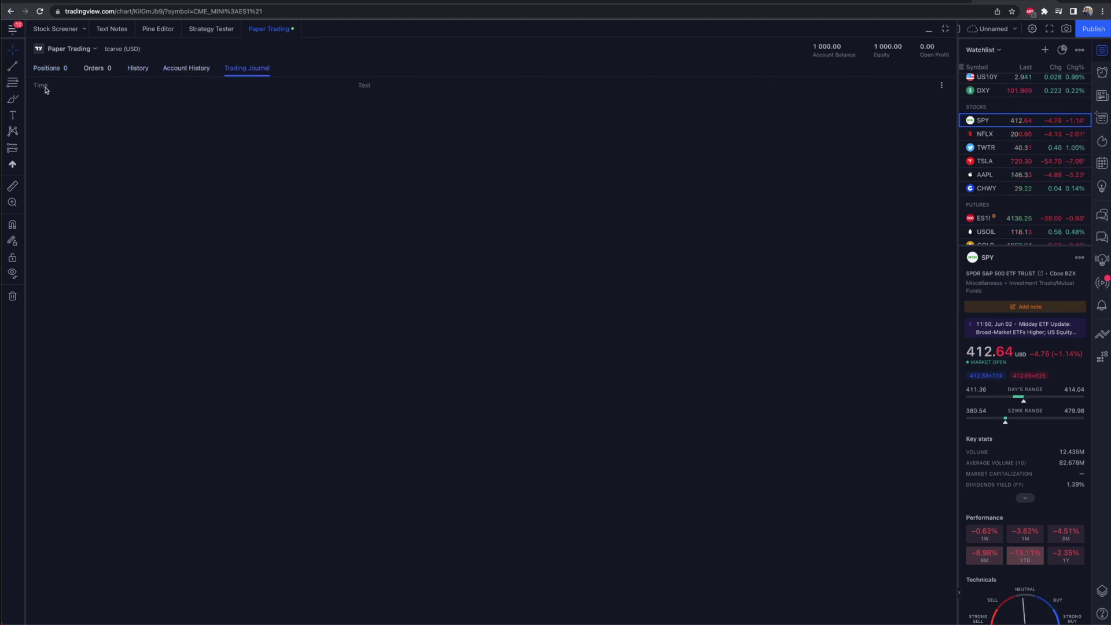
click(939, 86)
click(203, 72)
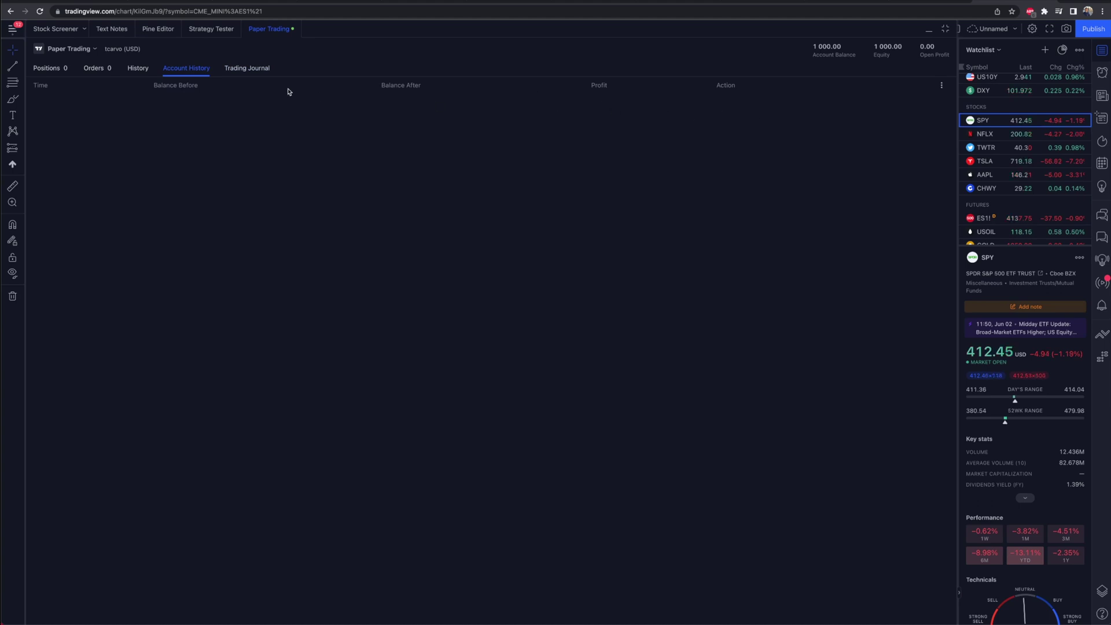
click(141, 73)
click(93, 70)
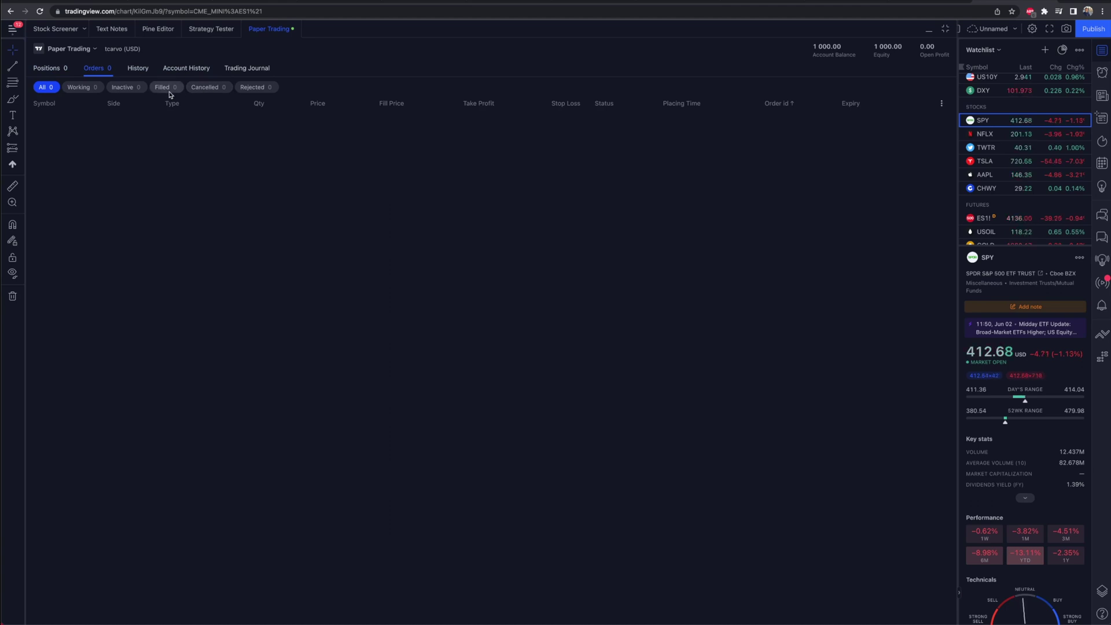
click(51, 71)
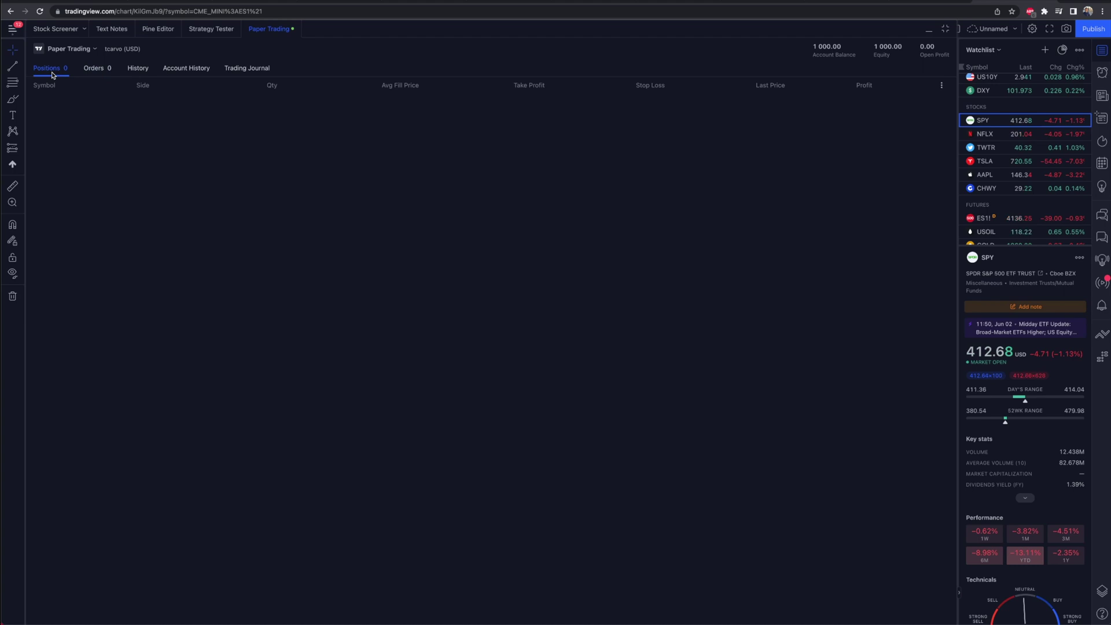
click(263, 70)
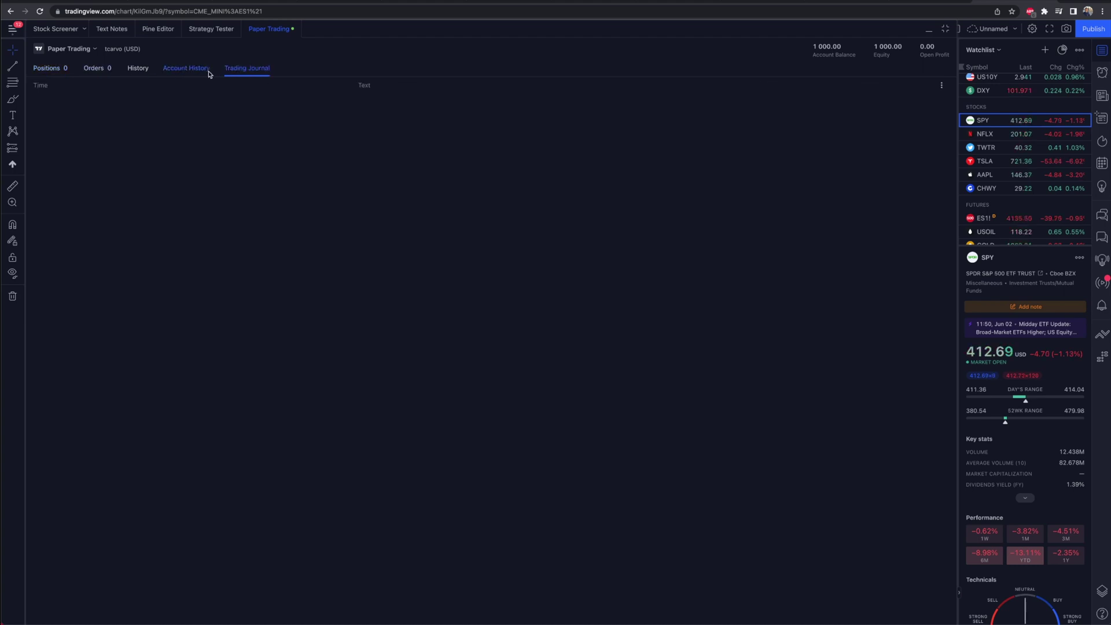
click(36, 69)
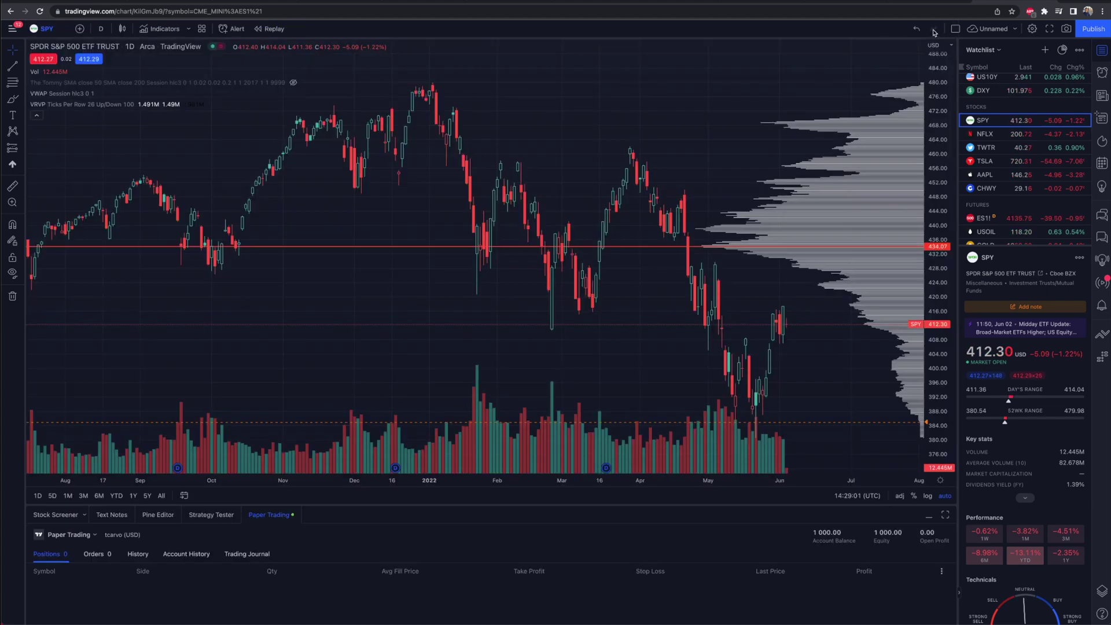
Restore the Paper Trading panel below the SPY chart and pan the chart right
click(945, 30)
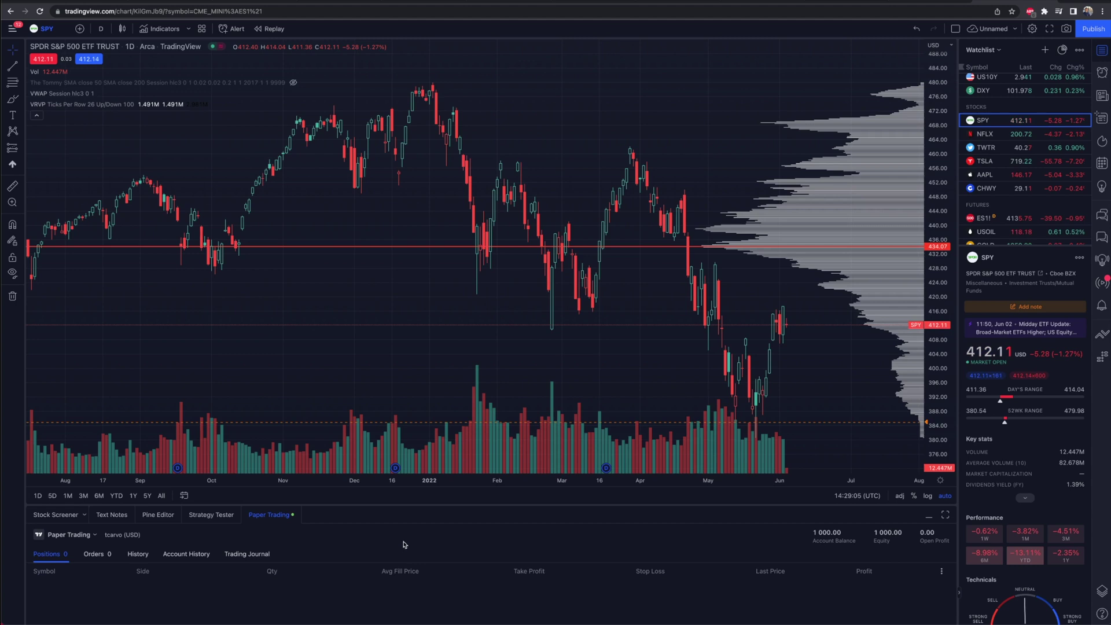
scroll(564, 348, right, 3)
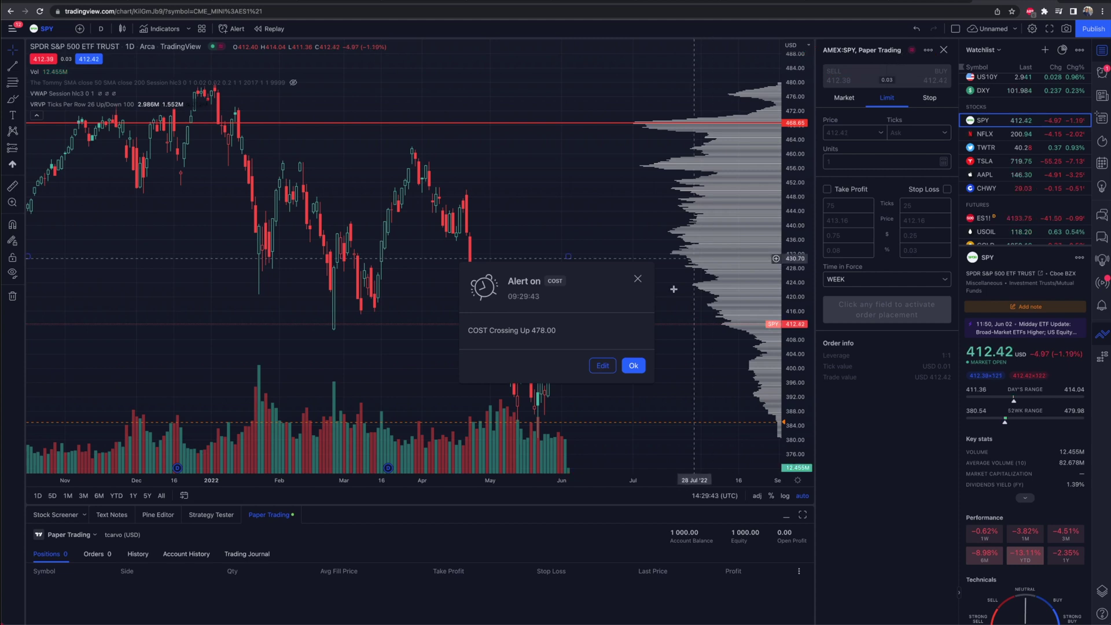
Dismiss the COST alert, set a Market buy of 2 SPY units, and show 5 days
click(632, 367)
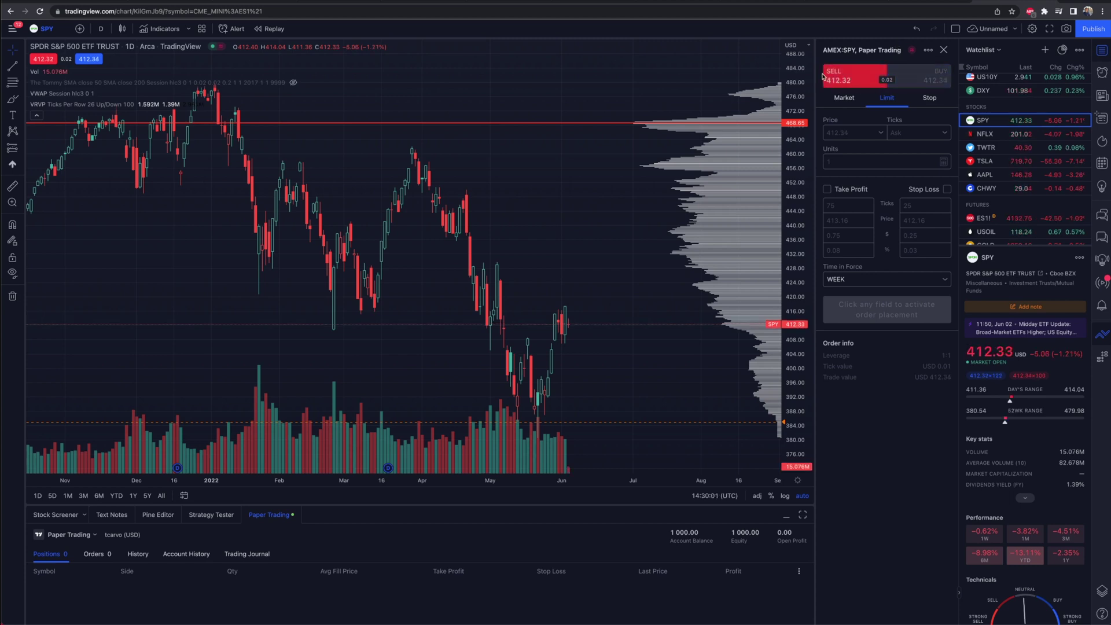
click(852, 102)
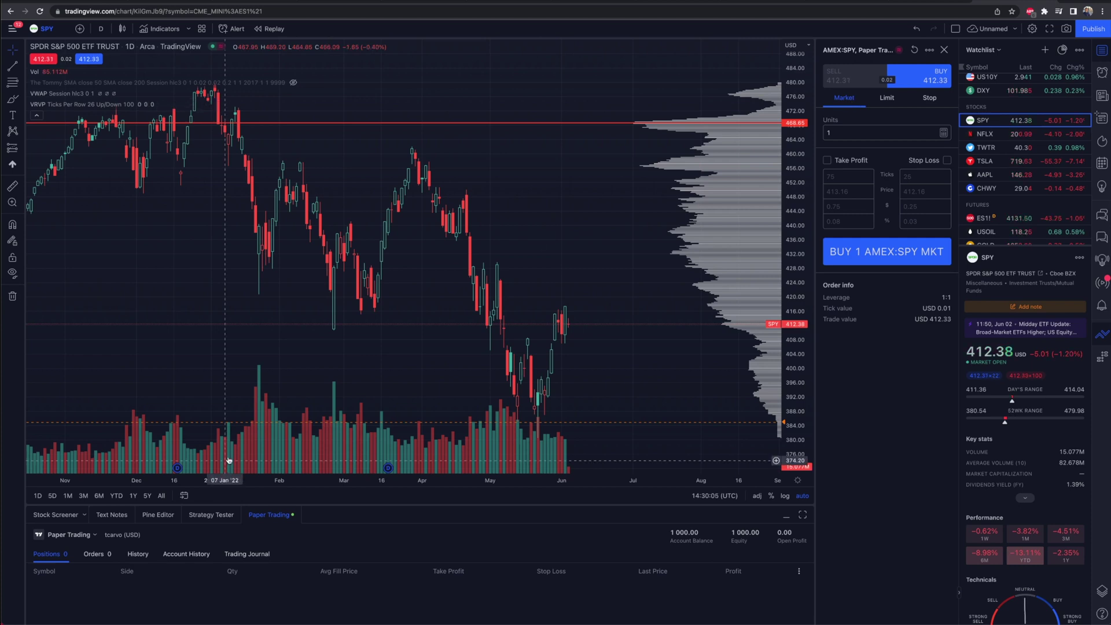
click(856, 139)
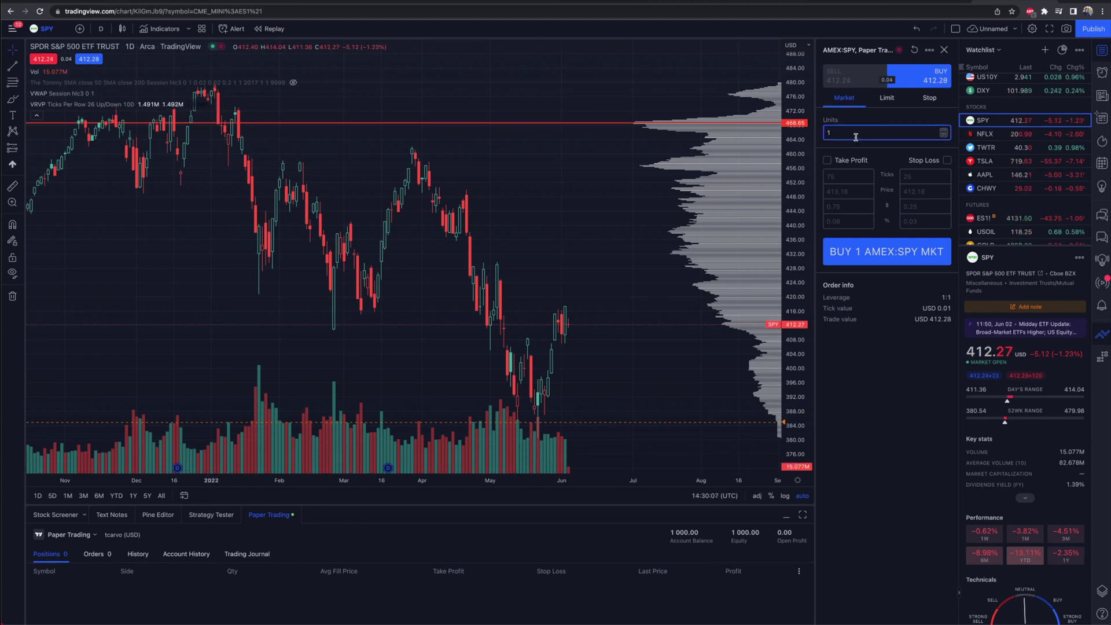
key(BackSpace)
text(2)
click(868, 122)
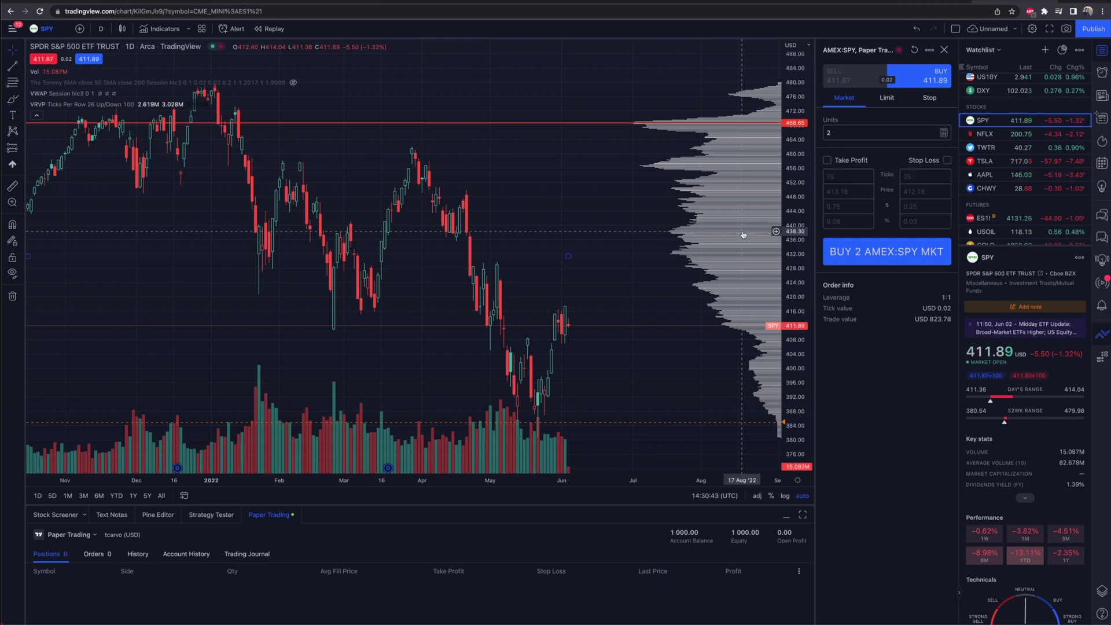
click(51, 496)
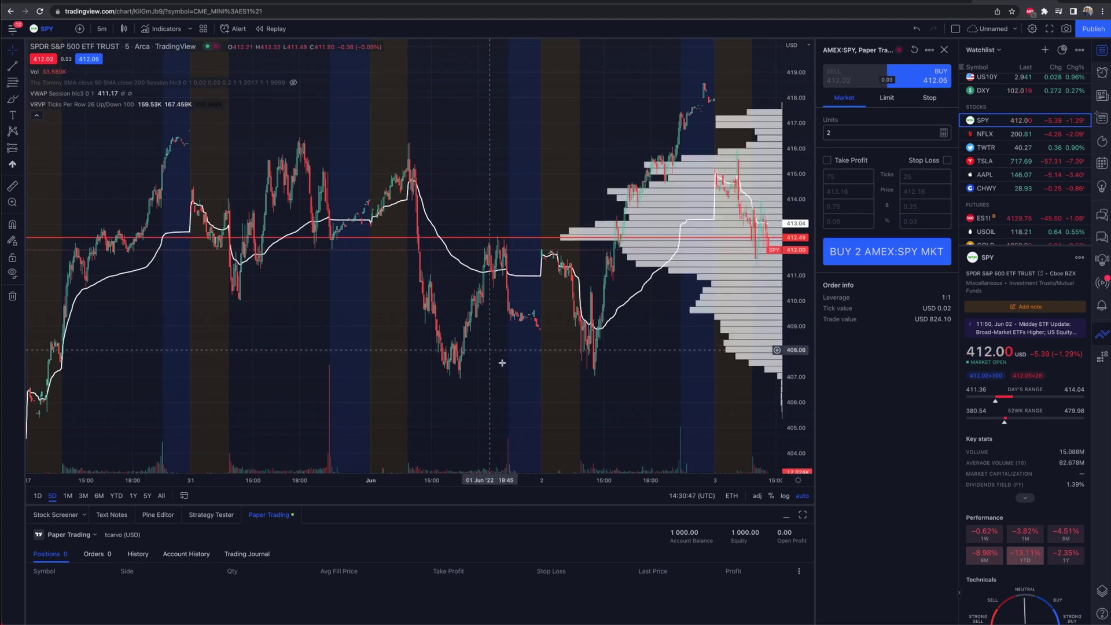
Buy 2 SPY at market with a 412.75 take profit and a 411.29 stop loss
scroll(502, 363, up, 5)
scroll(498, 324, right, 5)
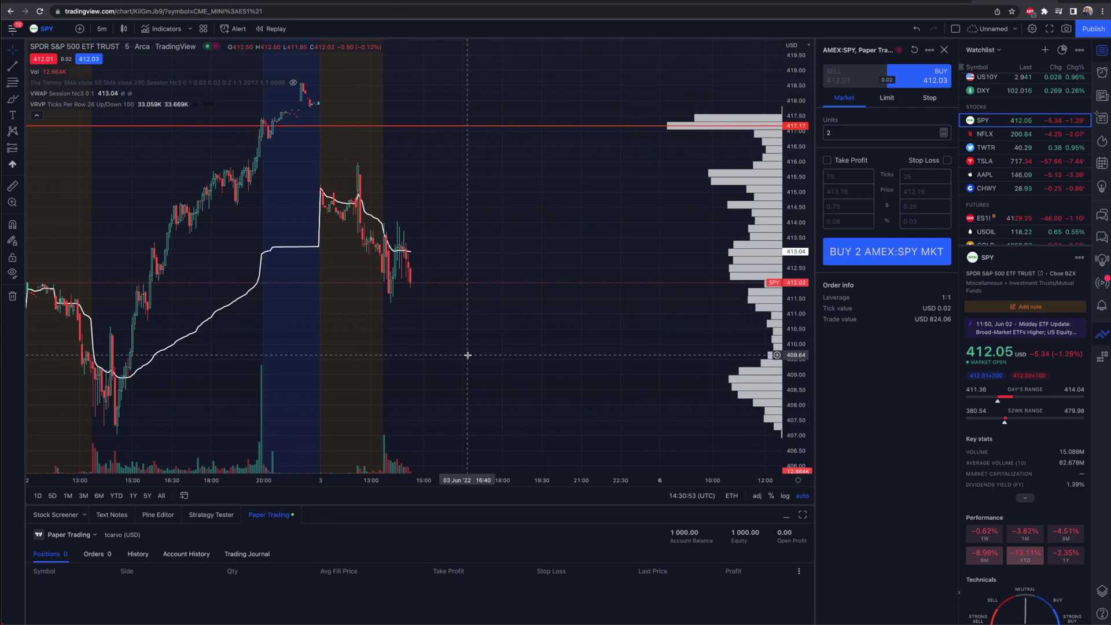
click(828, 161)
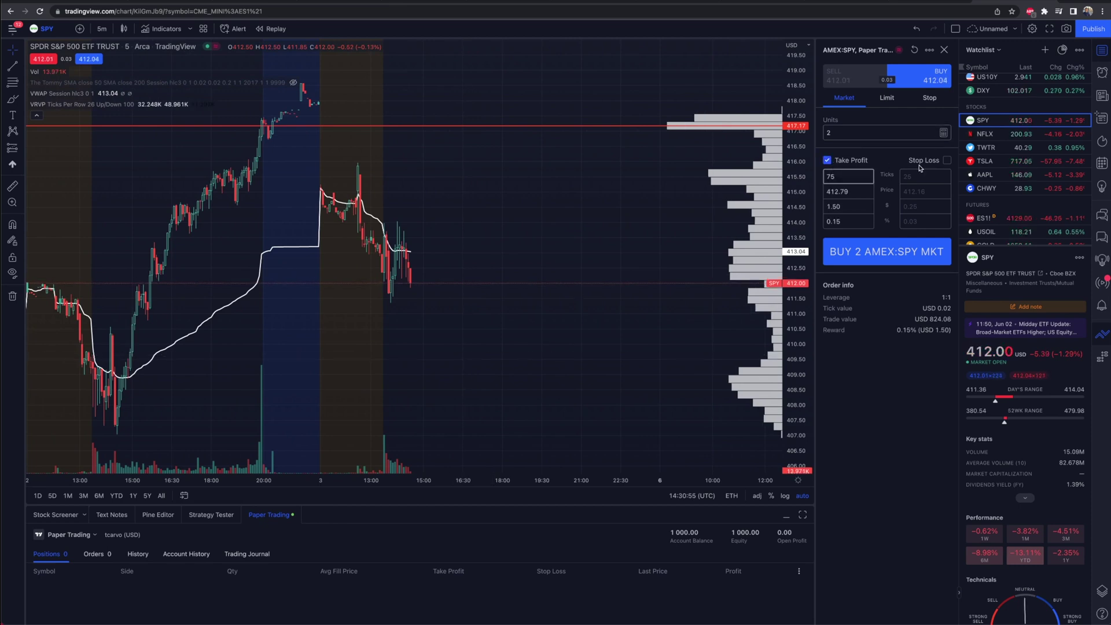
click(939, 162)
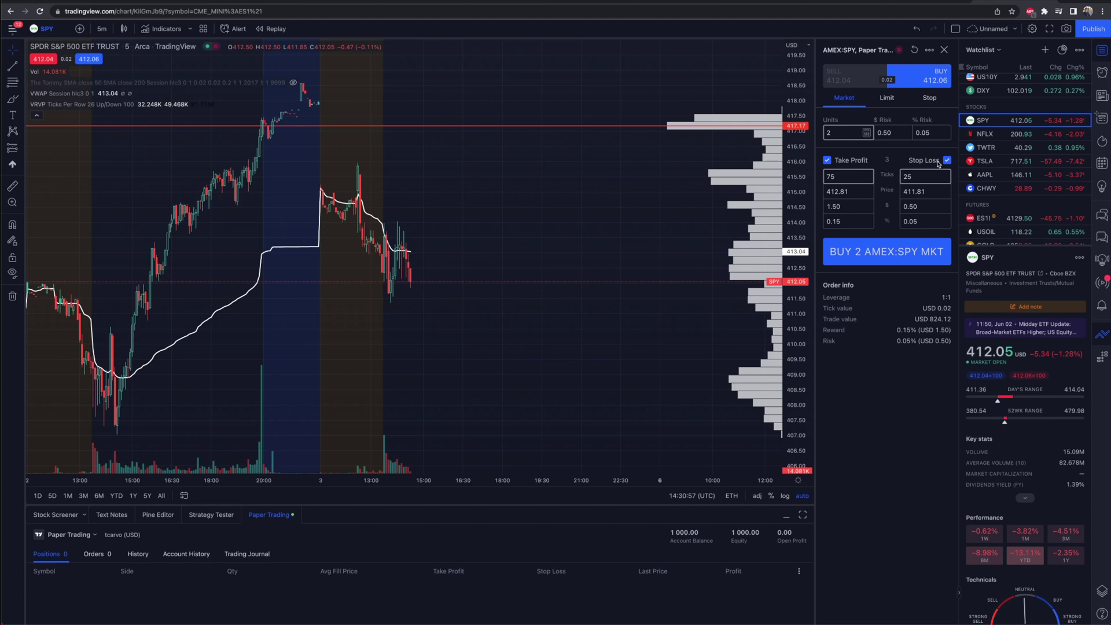
click(856, 191)
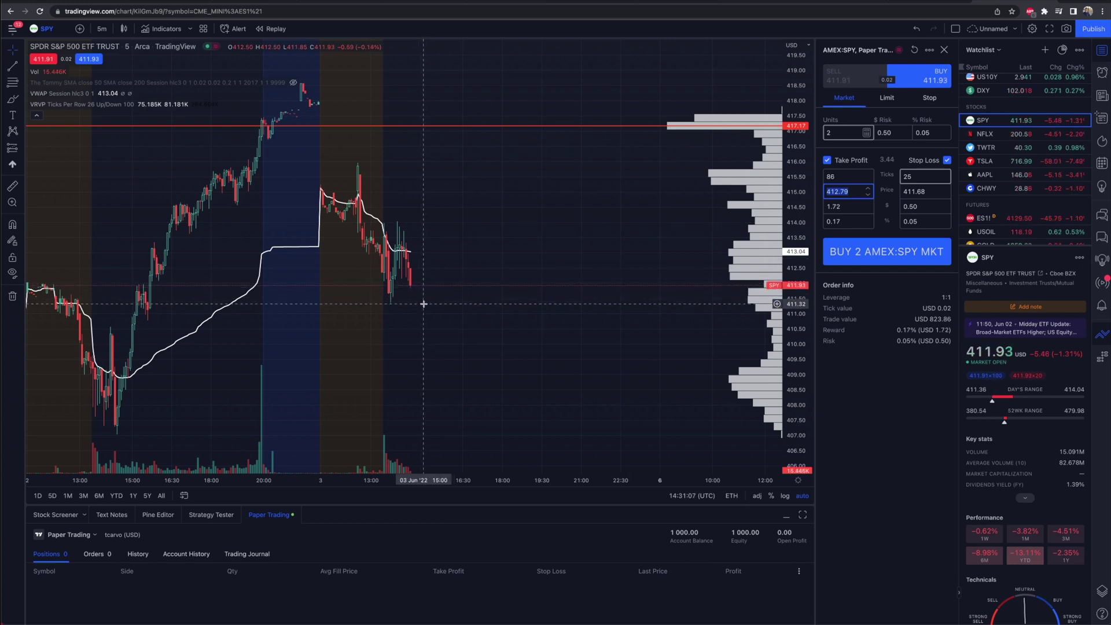
click(930, 193)
click(933, 195)
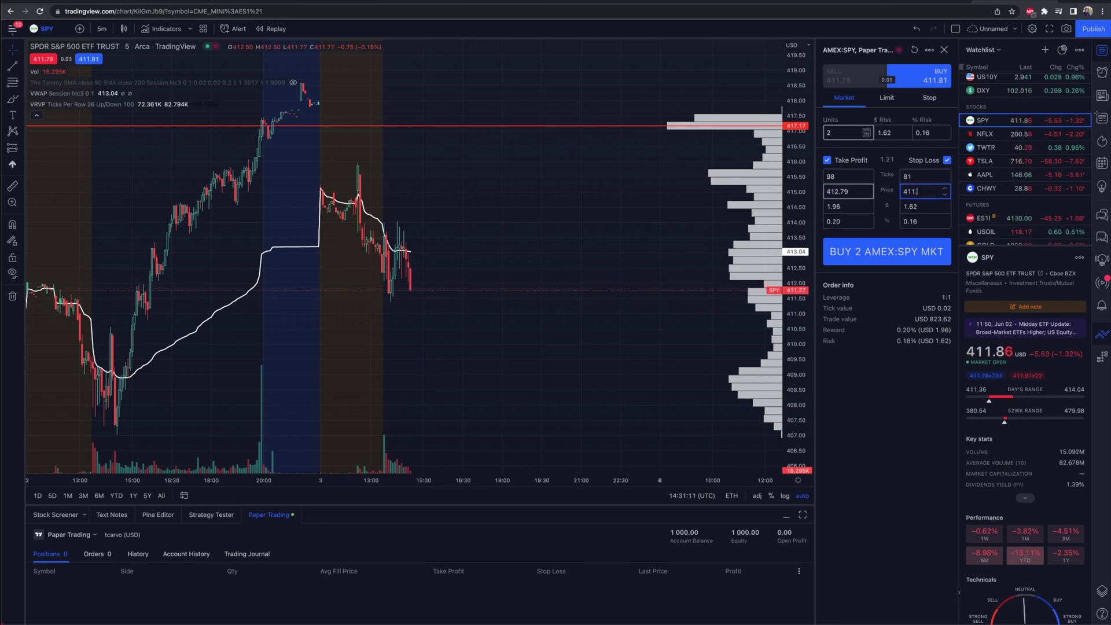
text(3)
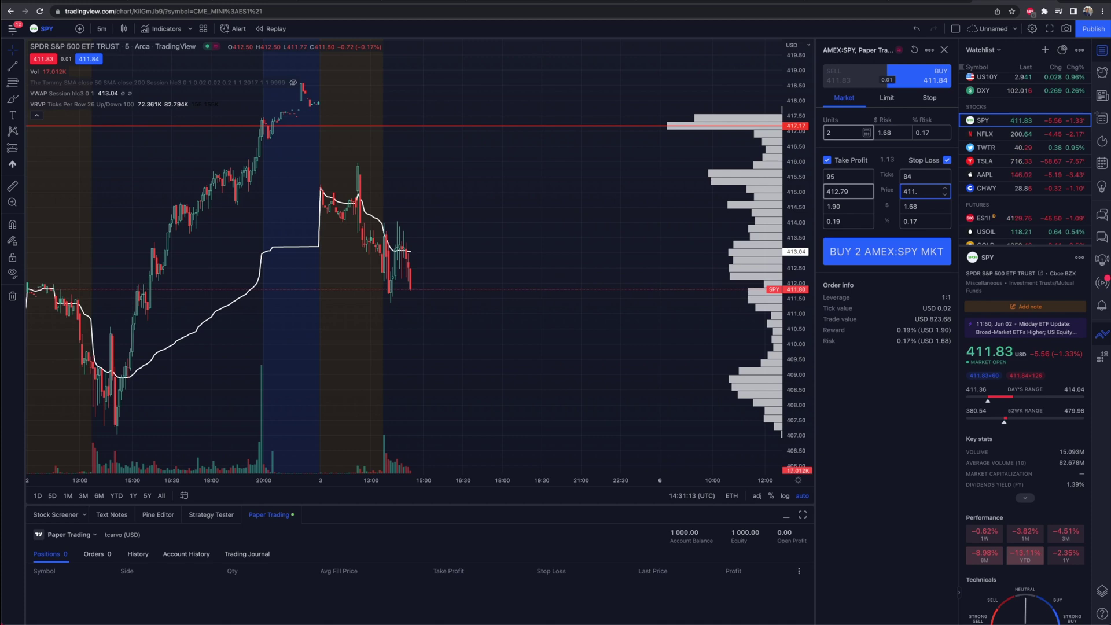
text(29)
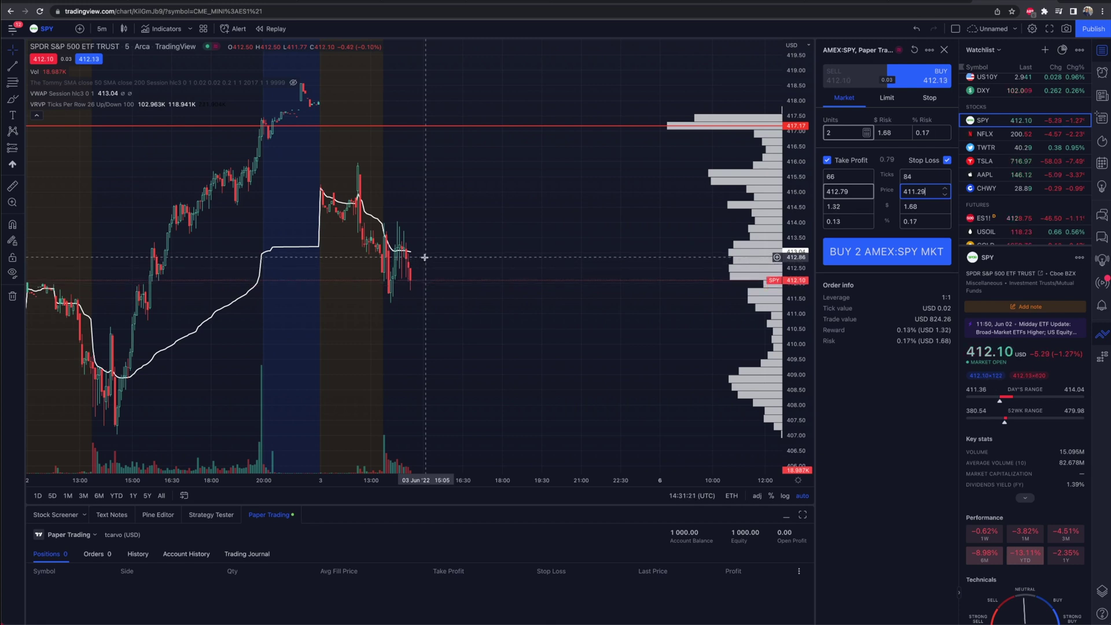
click(854, 190)
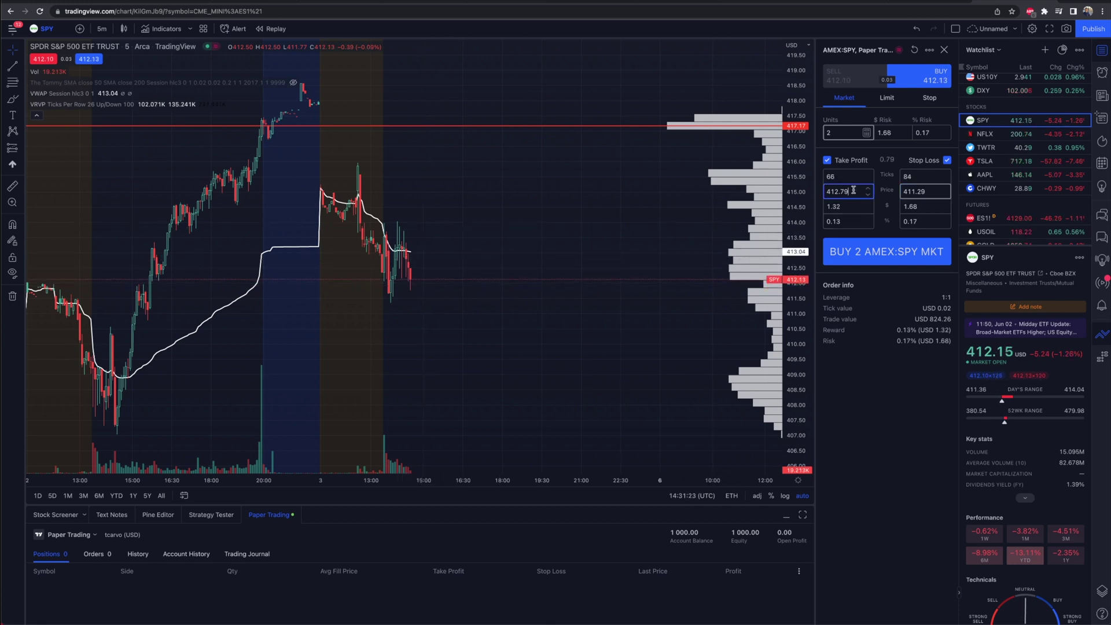
text(5)
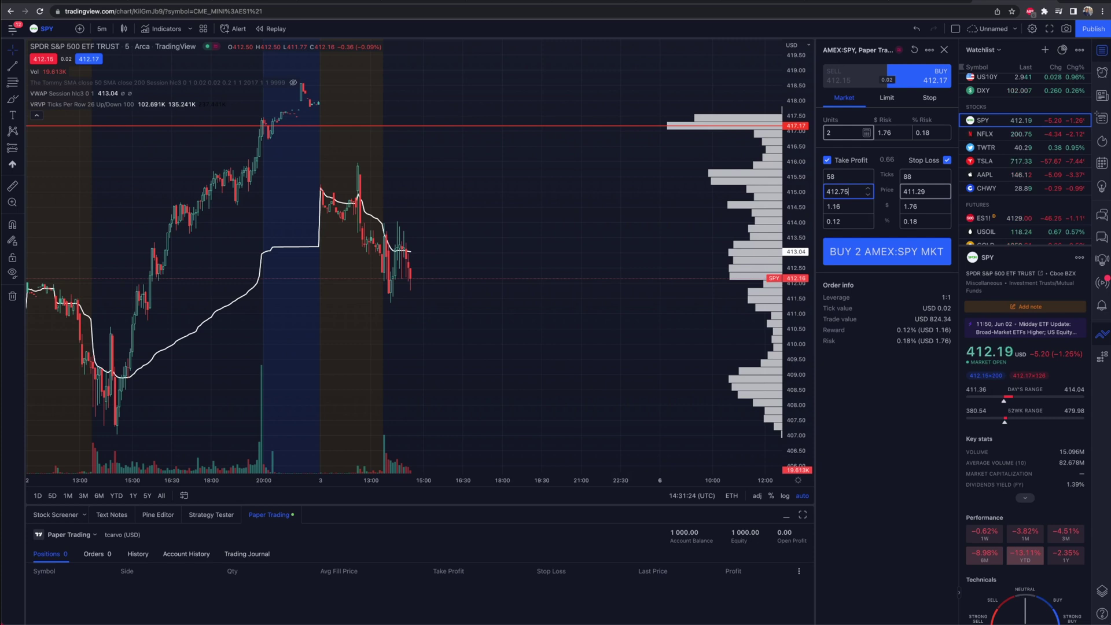
click(884, 252)
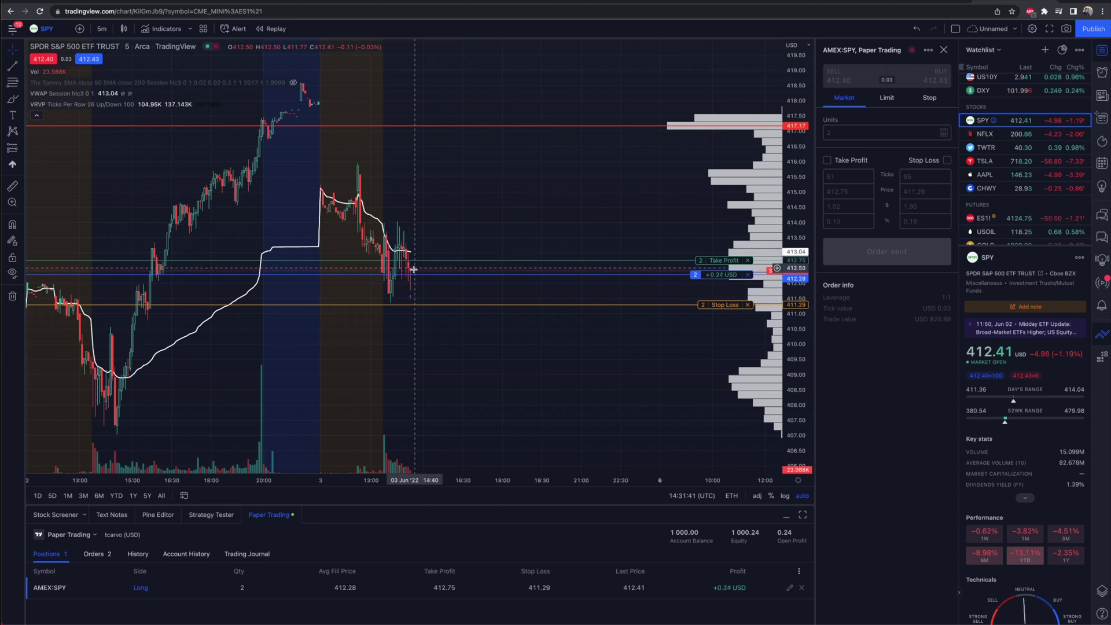
Bring the stop-loss level into view and dismiss the COST price alert
scroll(408, 281, up, 2)
scroll(562, 364, left, 5)
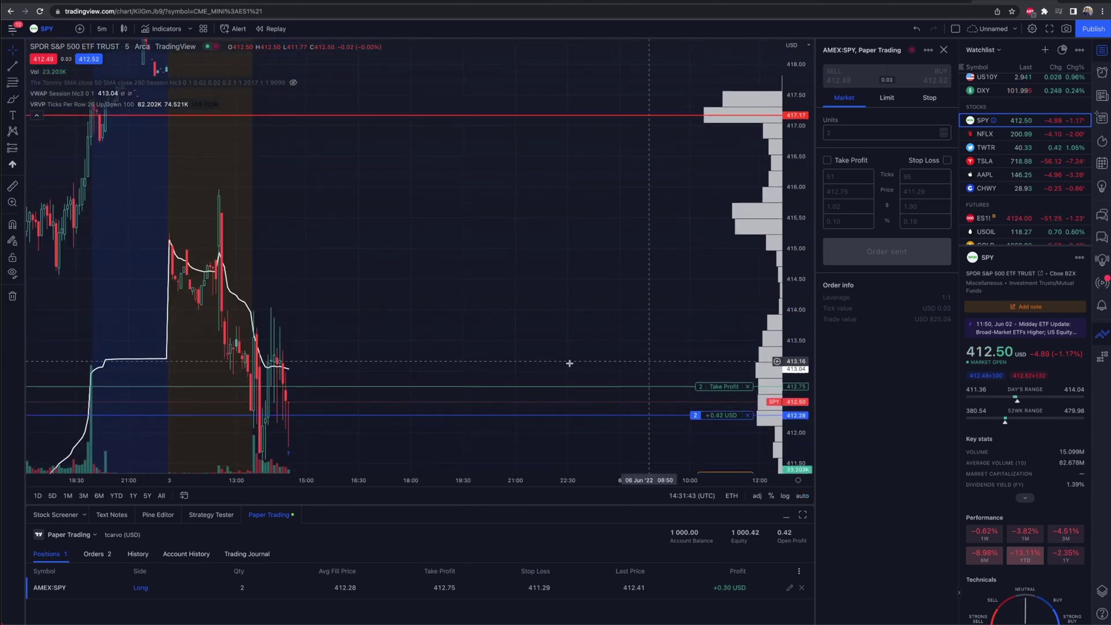
drag(504, 372, 496, 293)
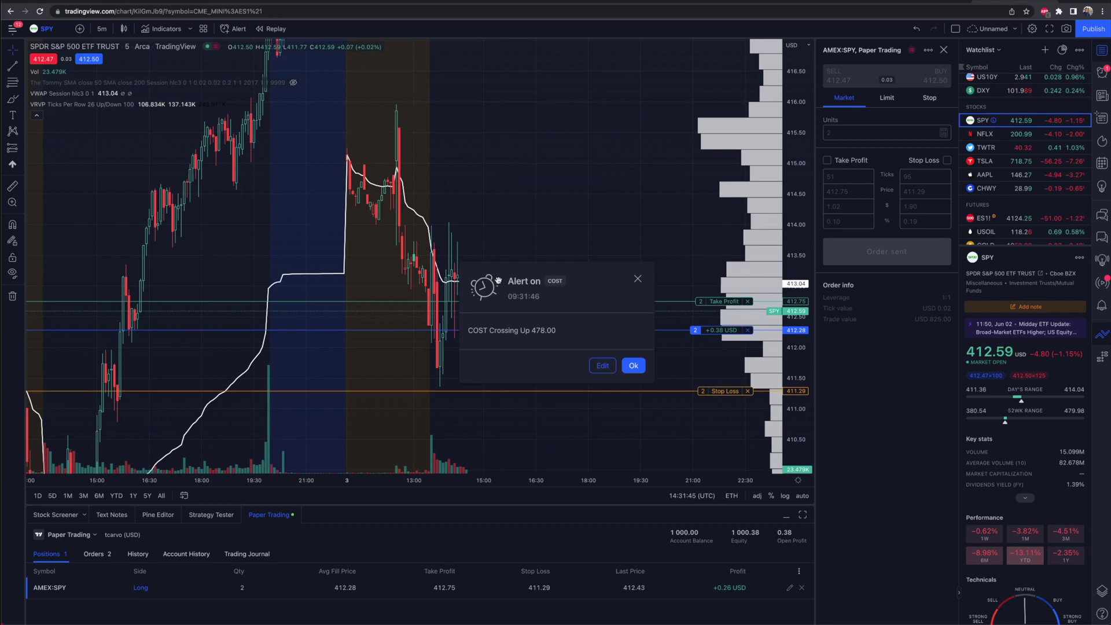
click(633, 365)
Drag the stop loss line up from 411.29 to about 411.72
scroll(428, 385, right, 5)
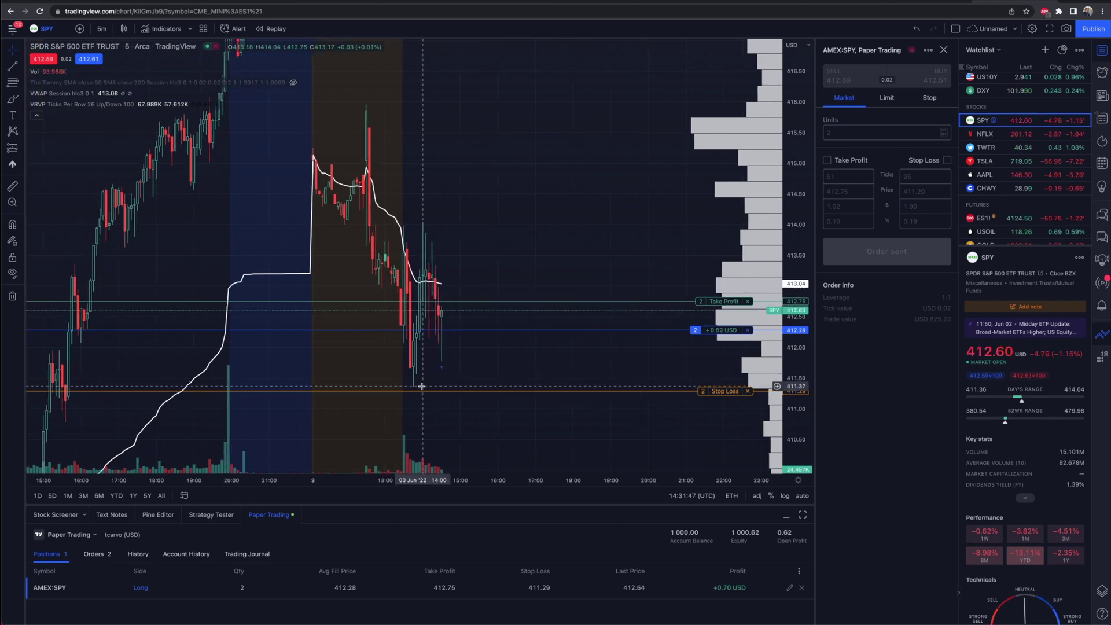
scroll(422, 386, left, 2)
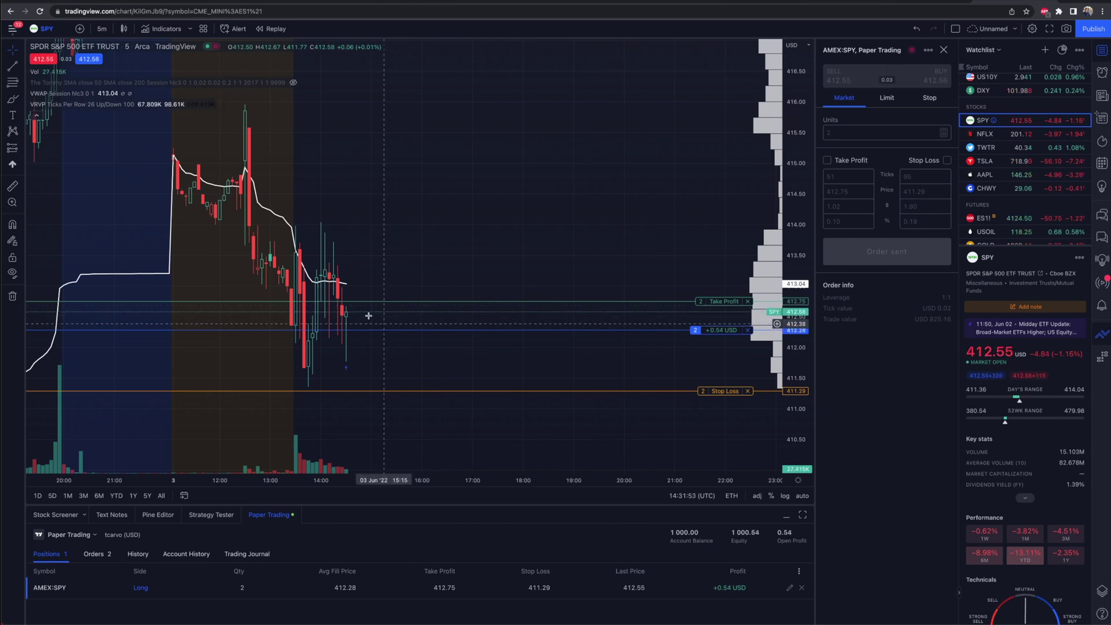
scroll(341, 346, up, 2)
scroll(346, 352, up, 3)
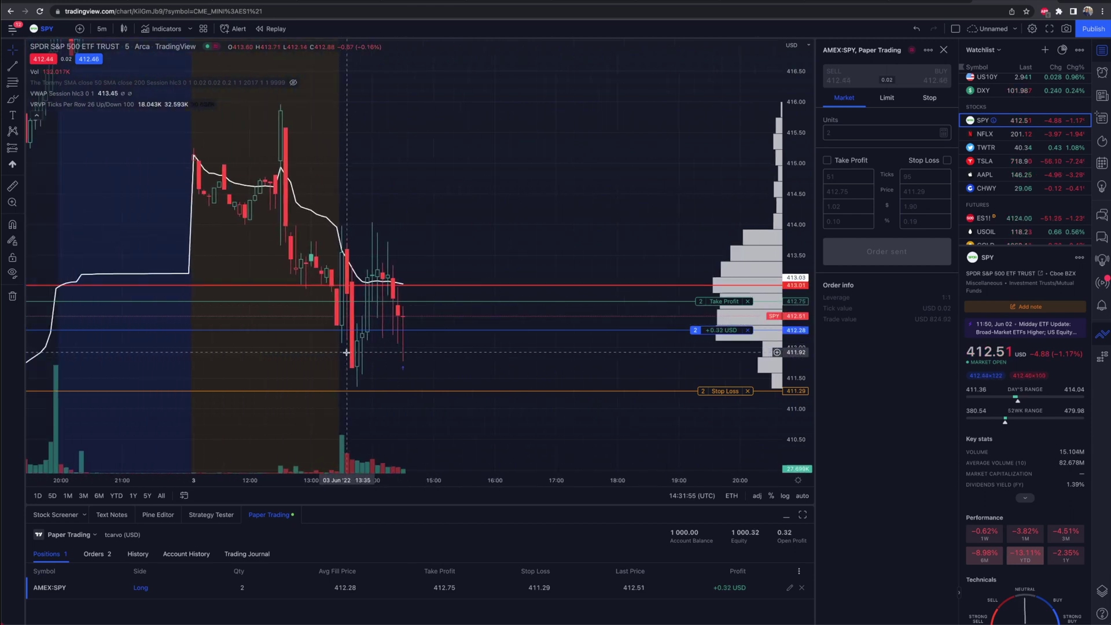
scroll(797, 428, up, 2)
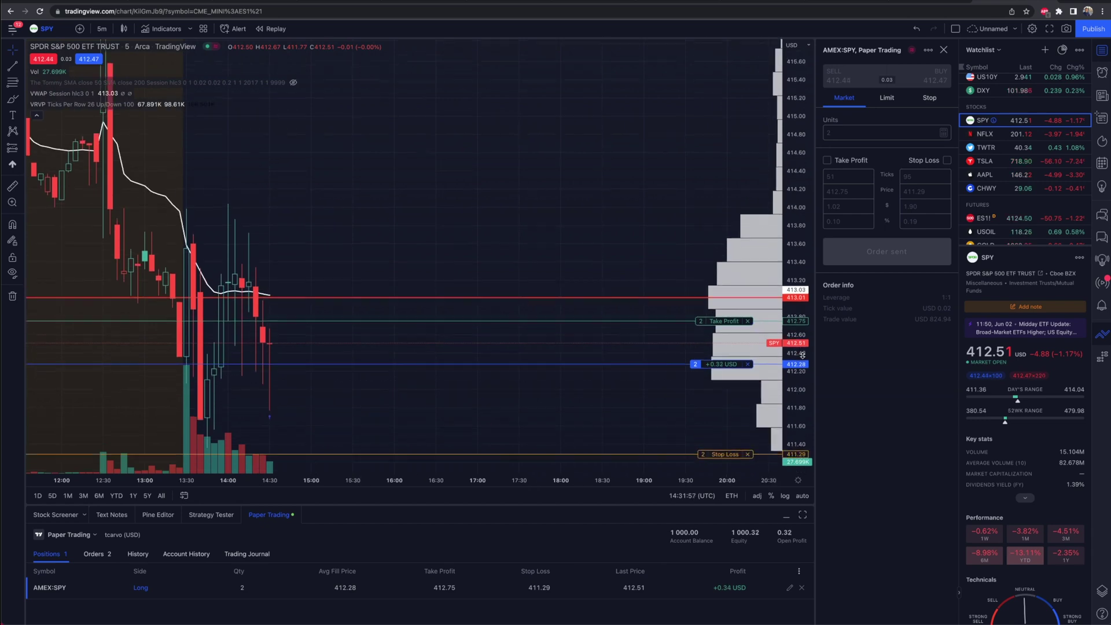
scroll(417, 422, left, 3)
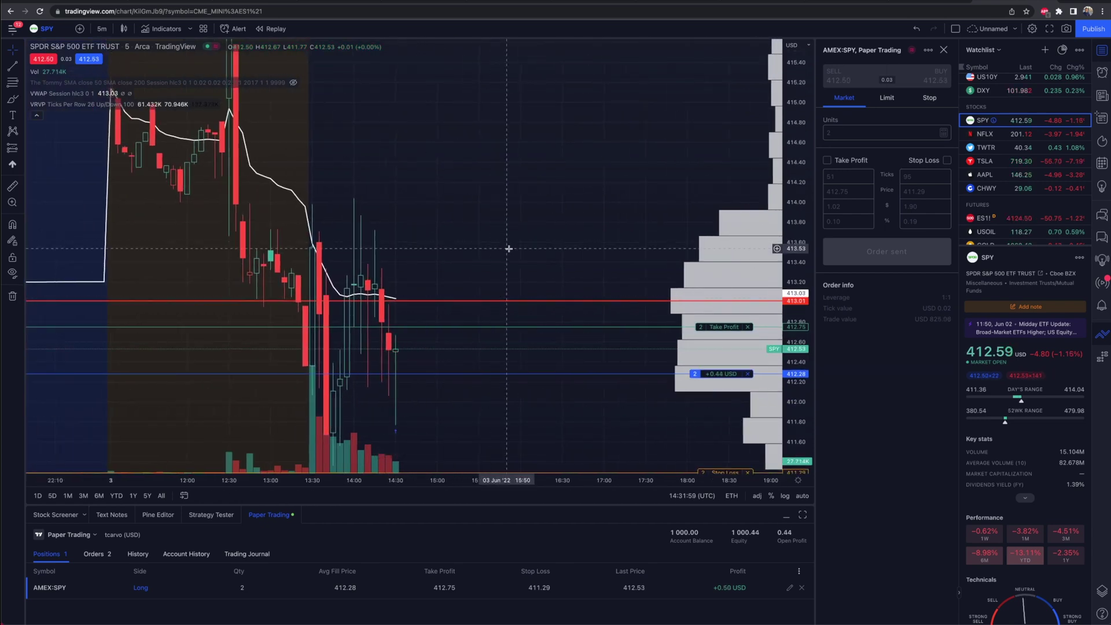
drag(509, 246, 514, 176)
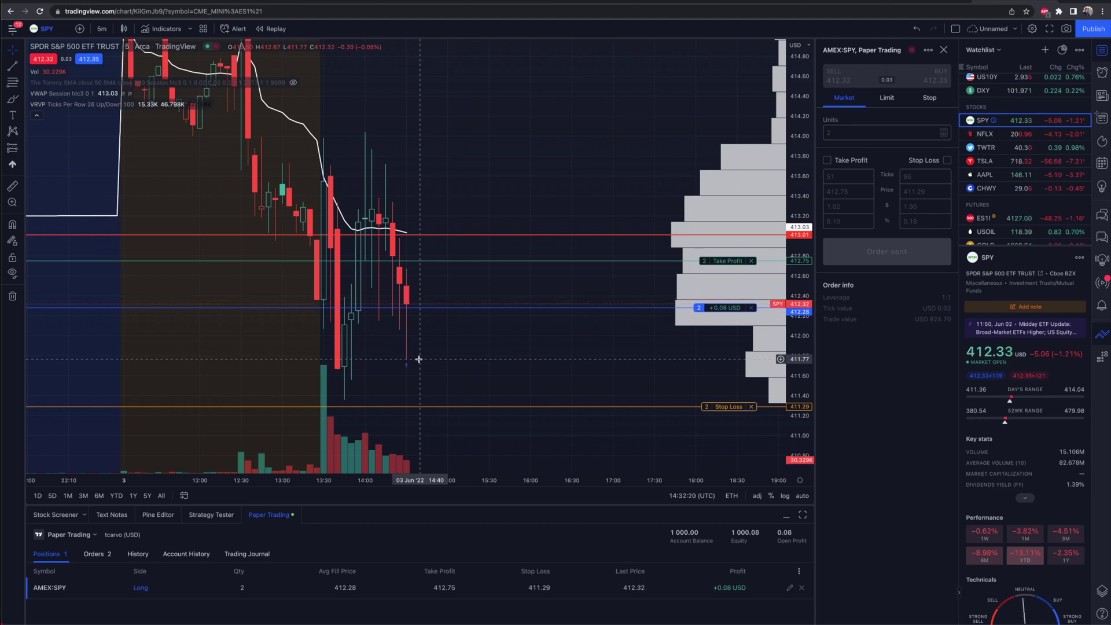
drag(725, 408, 724, 364)
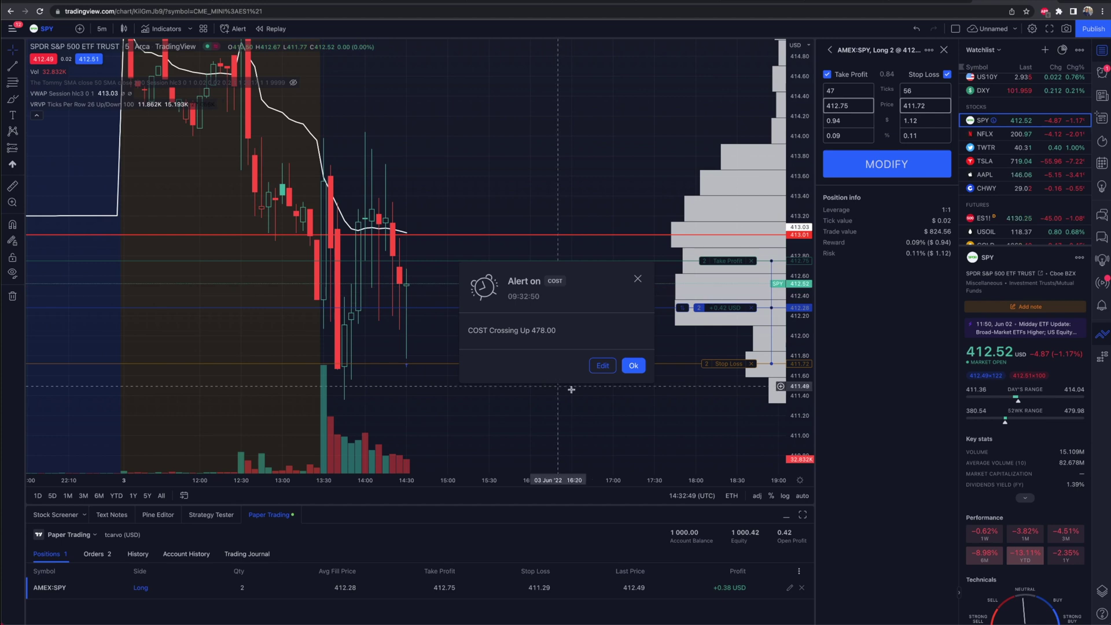
Dismiss the COST alert and drag the stop loss up to about 412.37
click(634, 365)
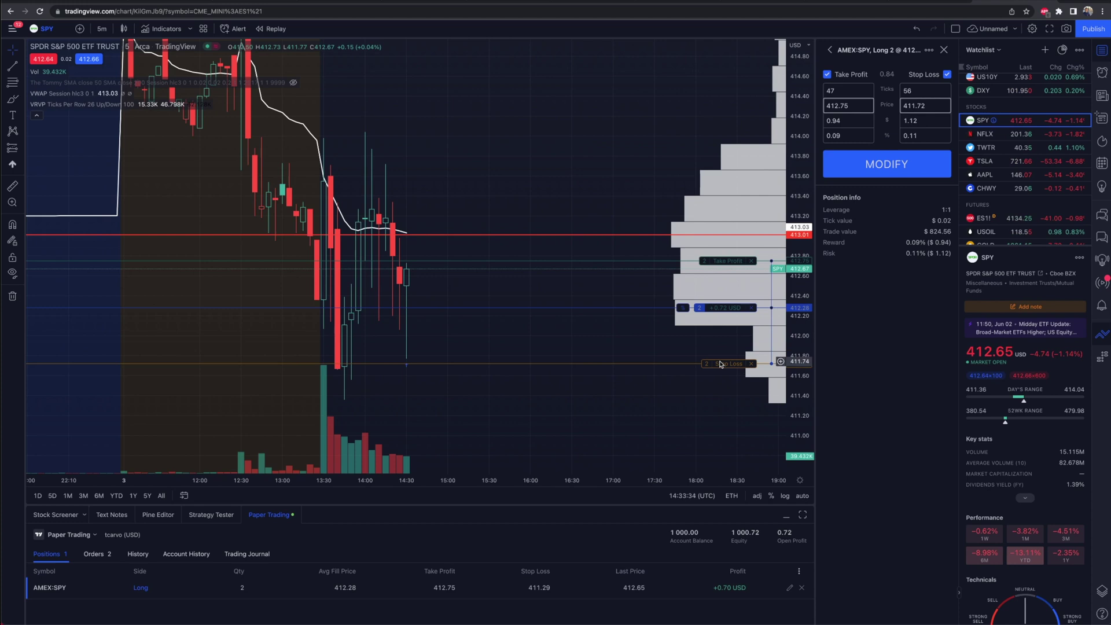
mouse_move(719, 363)
mouse_down()
mouse_move(719, 335)
mouse_move(724, 353)
mouse_up()
scroll(724, 355, down, 2)
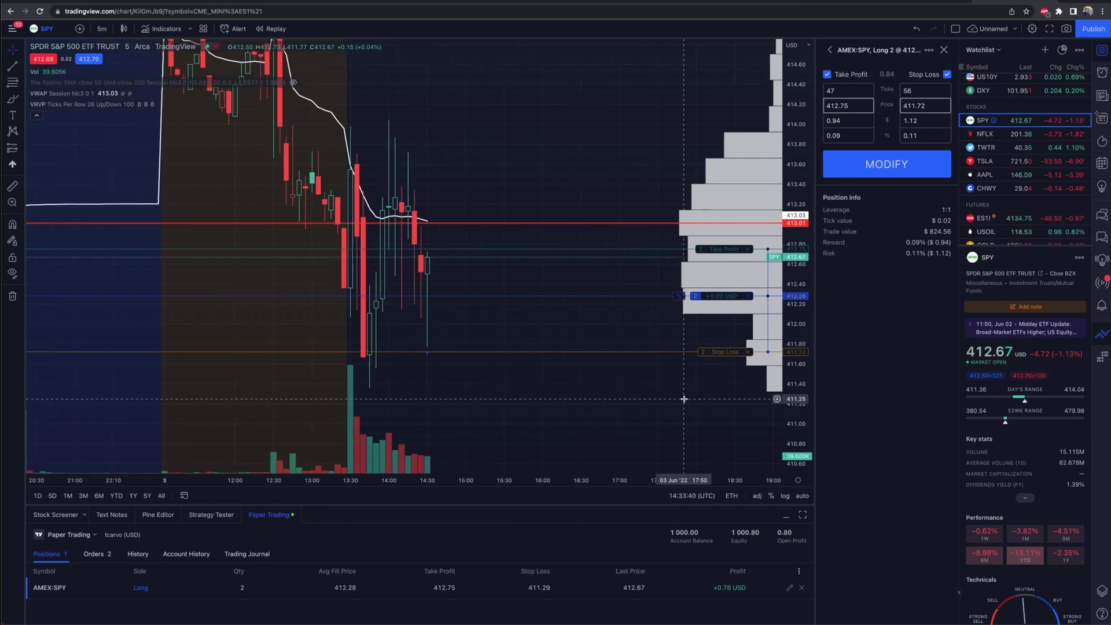
scroll(722, 350, down, 3)
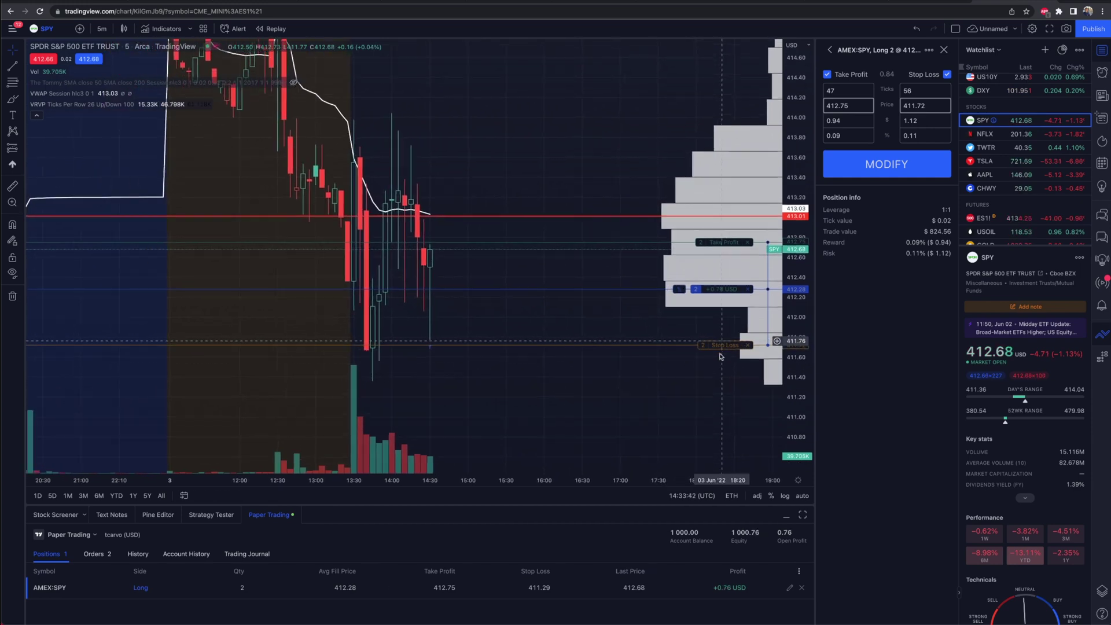
scroll(491, 414, down, 1)
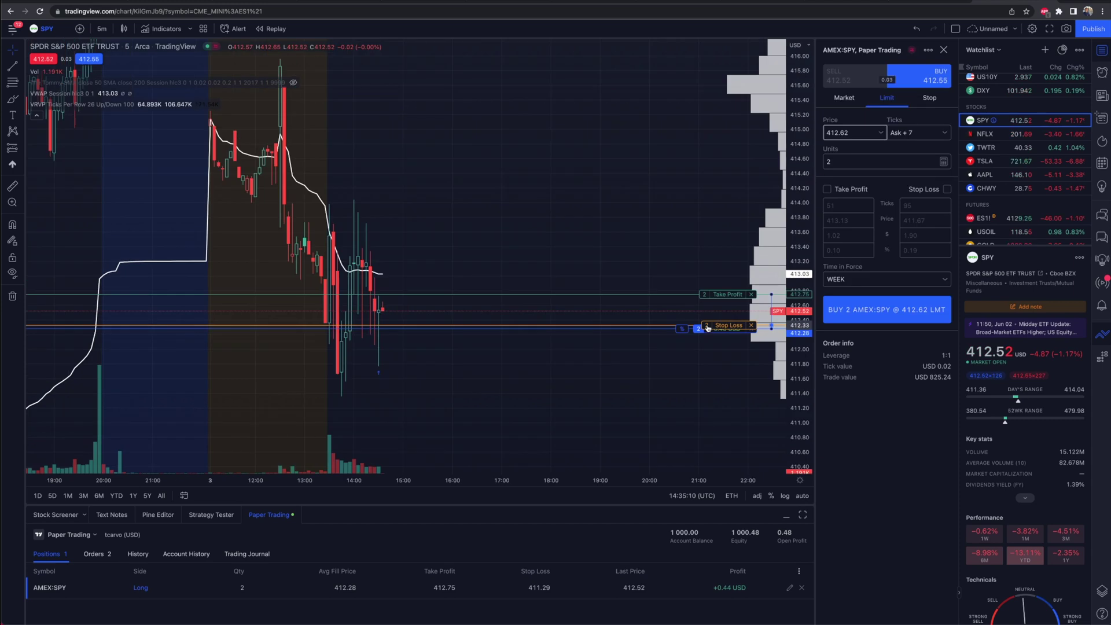
drag(707, 307, 708, 323)
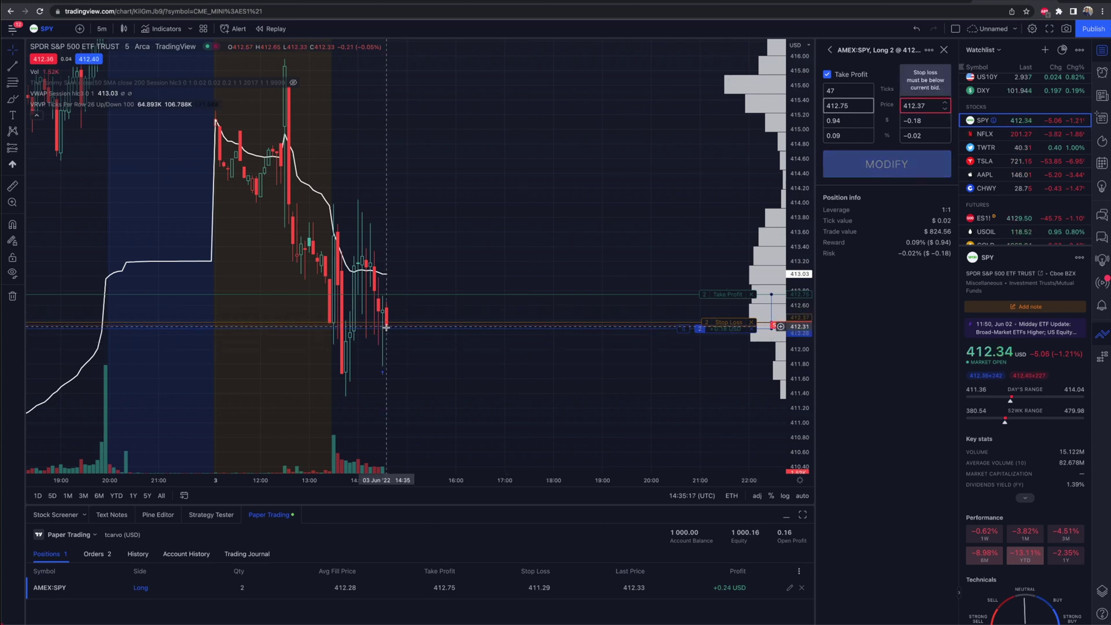
drag(807, 415, 806, 370)
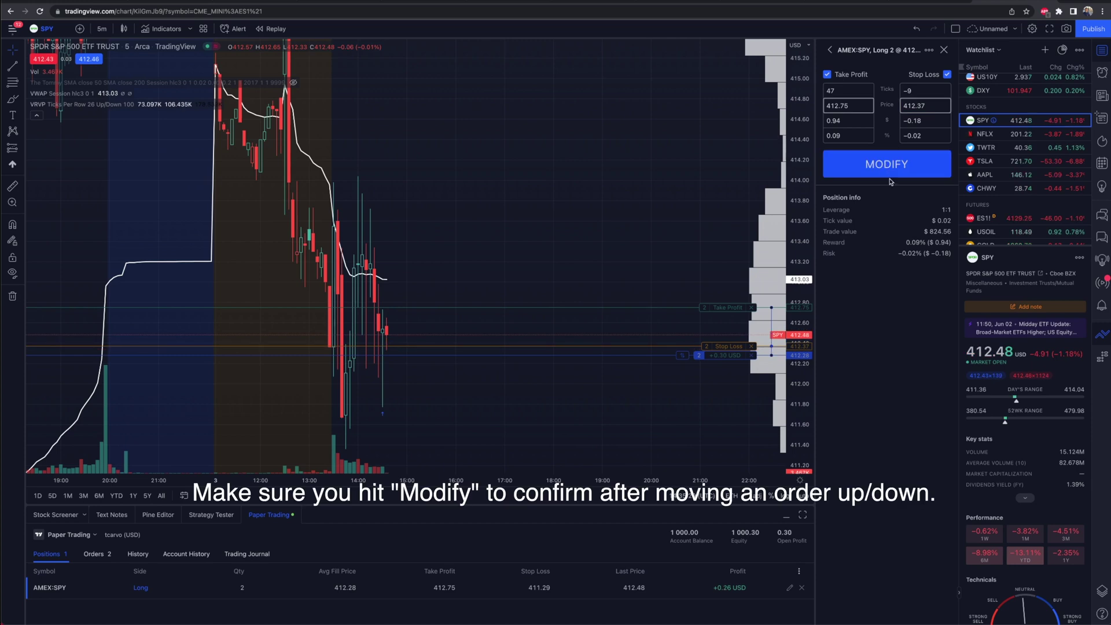
Confirm the 412.37 stop loss and dismiss the COST alert while the position stops out
click(867, 165)
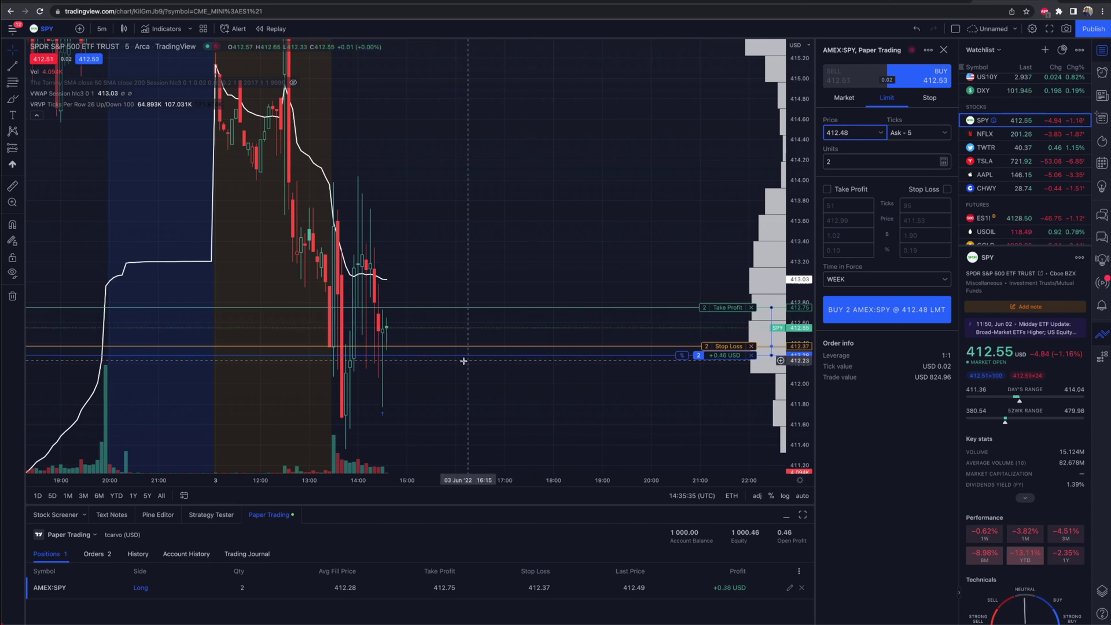
click(633, 365)
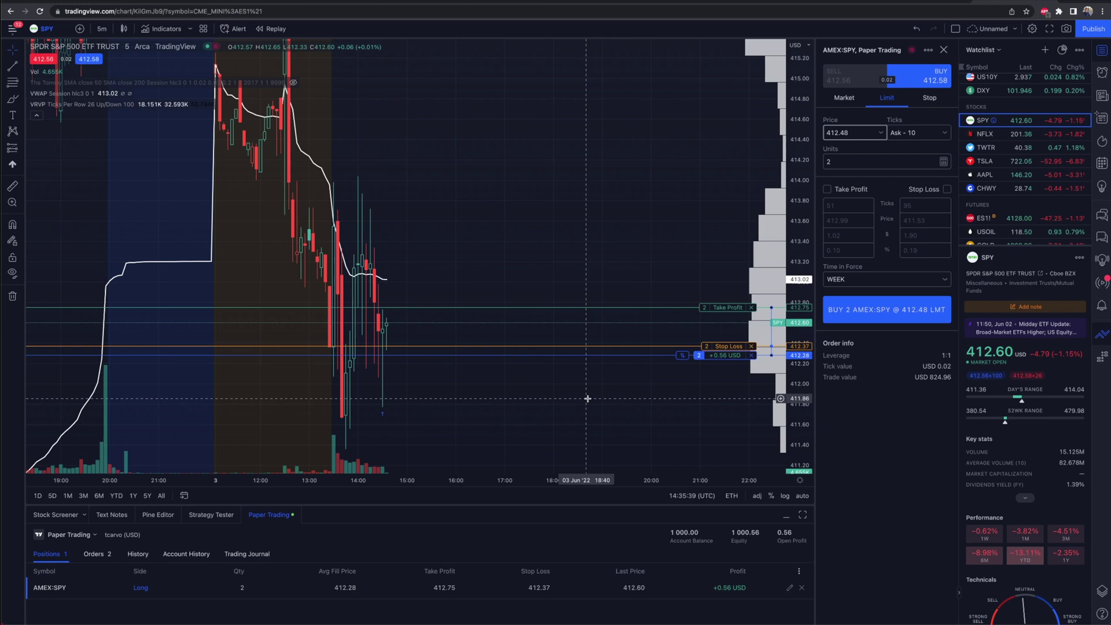
drag(799, 403, 799, 390)
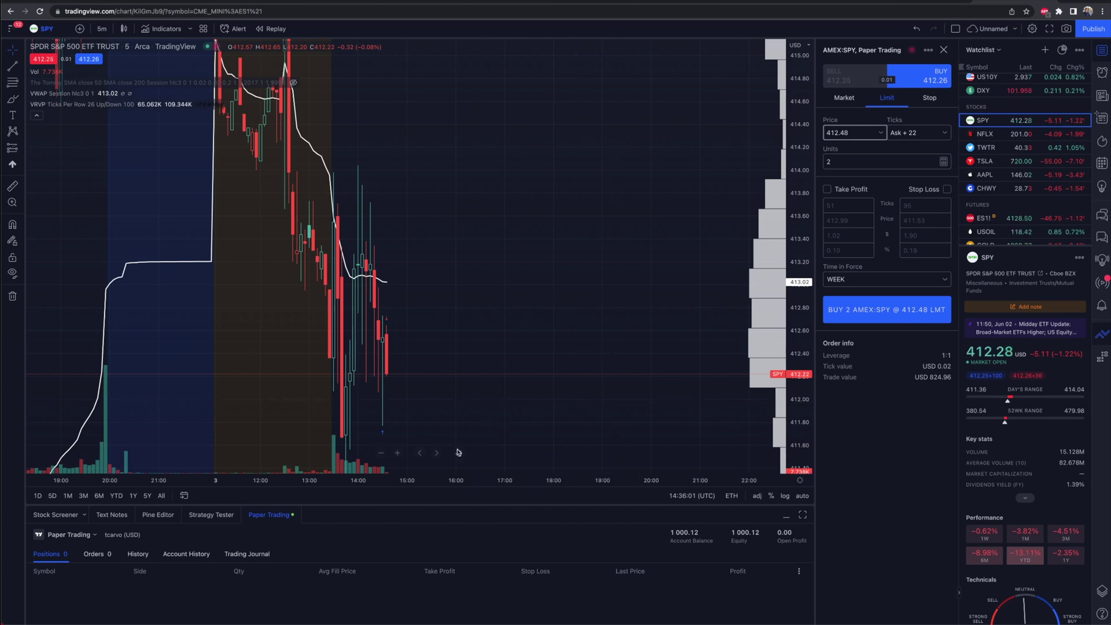
Set the 2-share SPY buy limit price to 411.53
scroll(467, 415, down, 3)
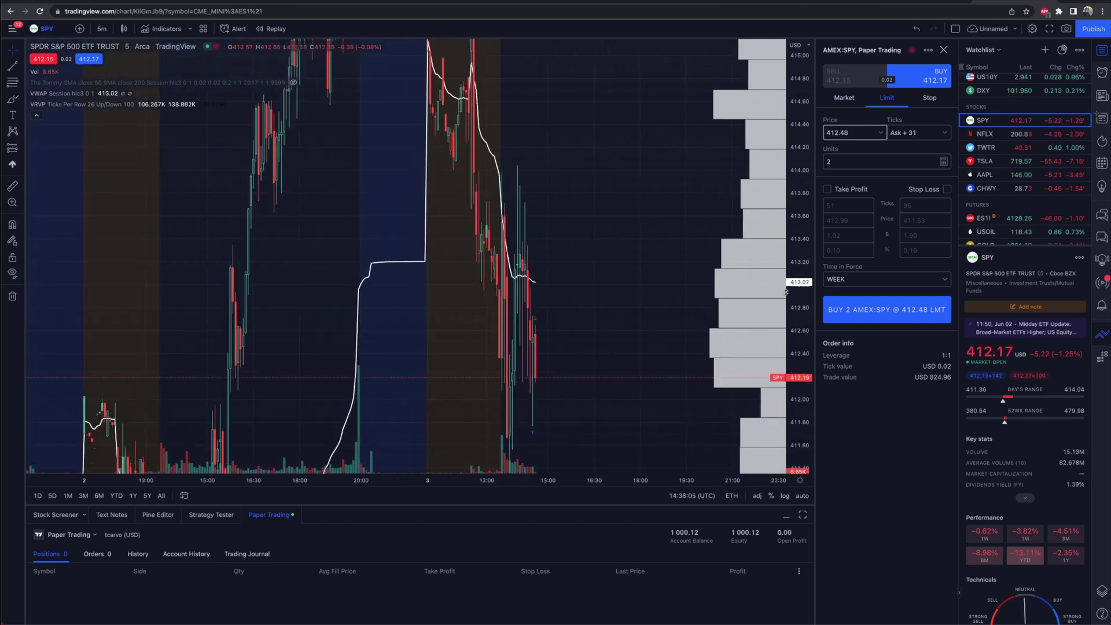
drag(802, 267, 811, 344)
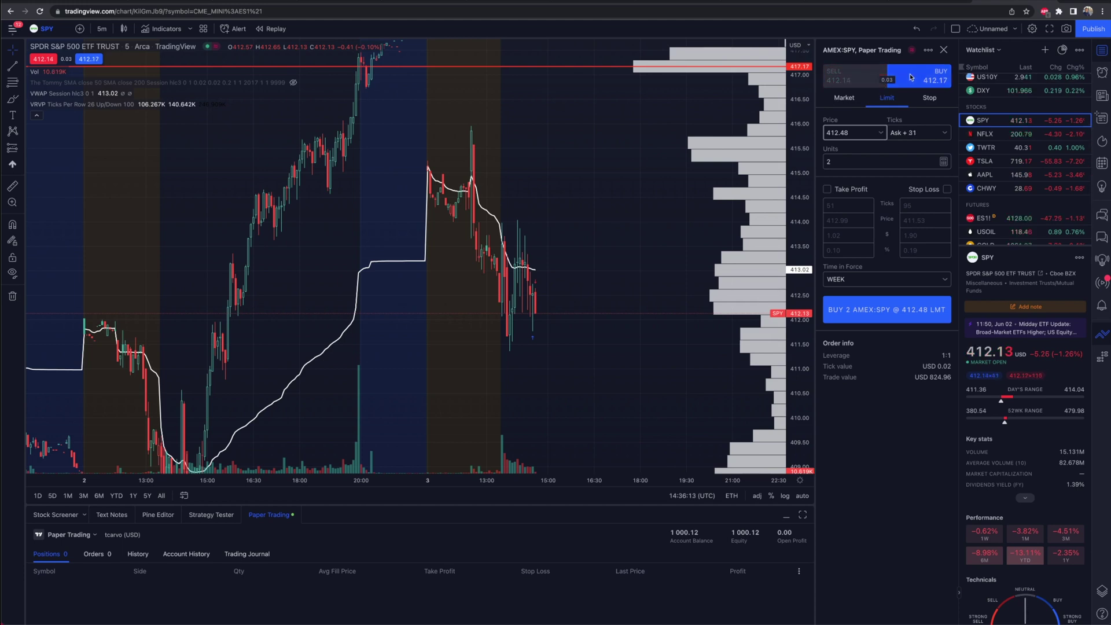
double_click(865, 131)
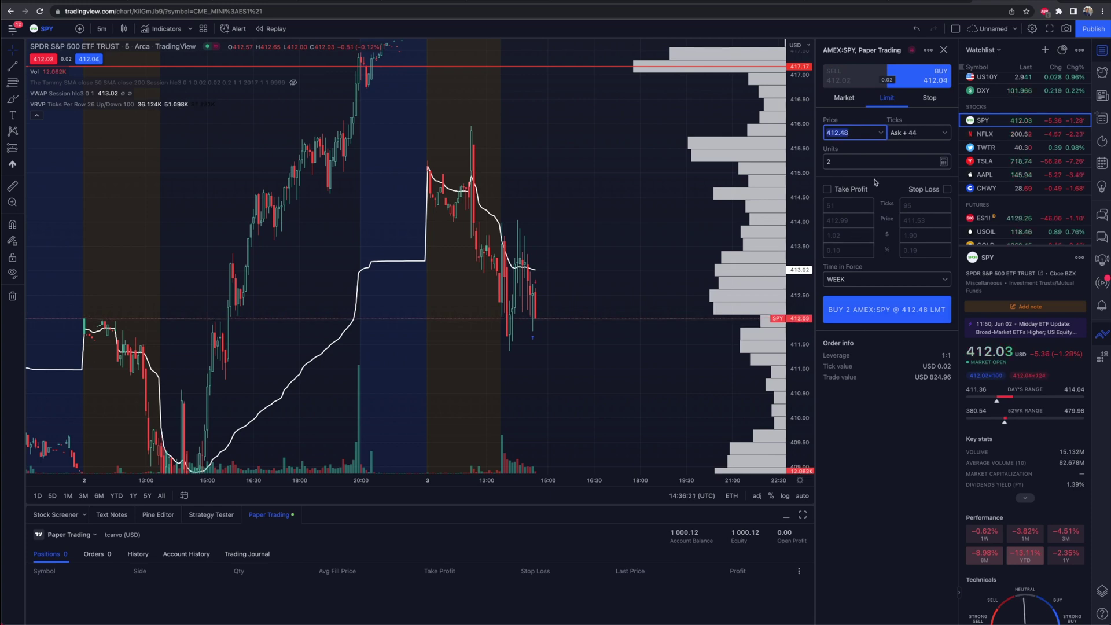
text(41)
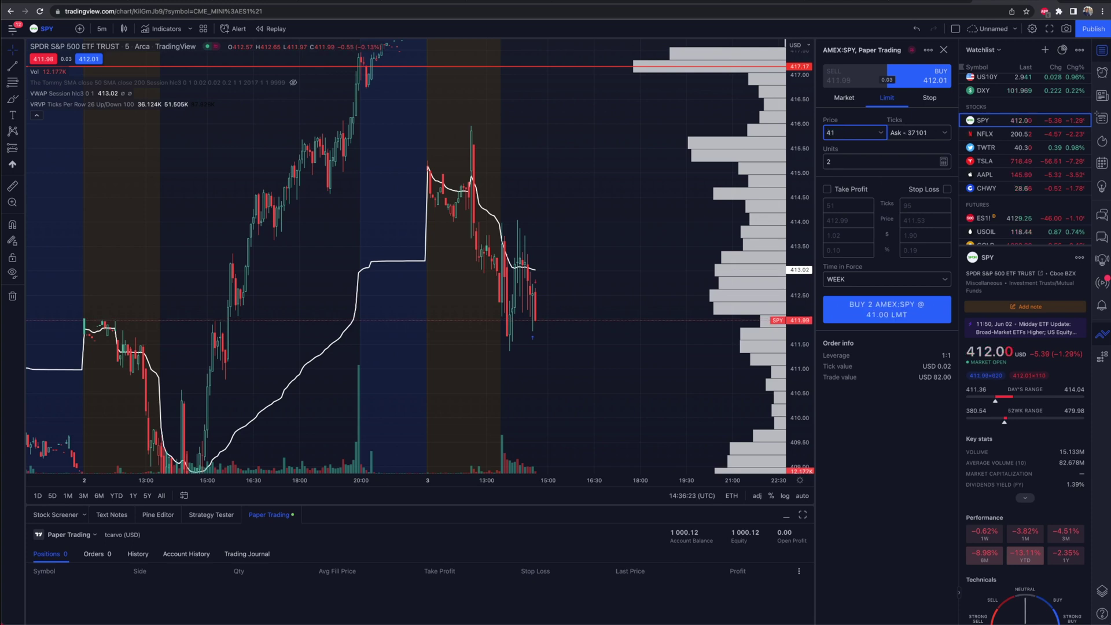
text(1.5)
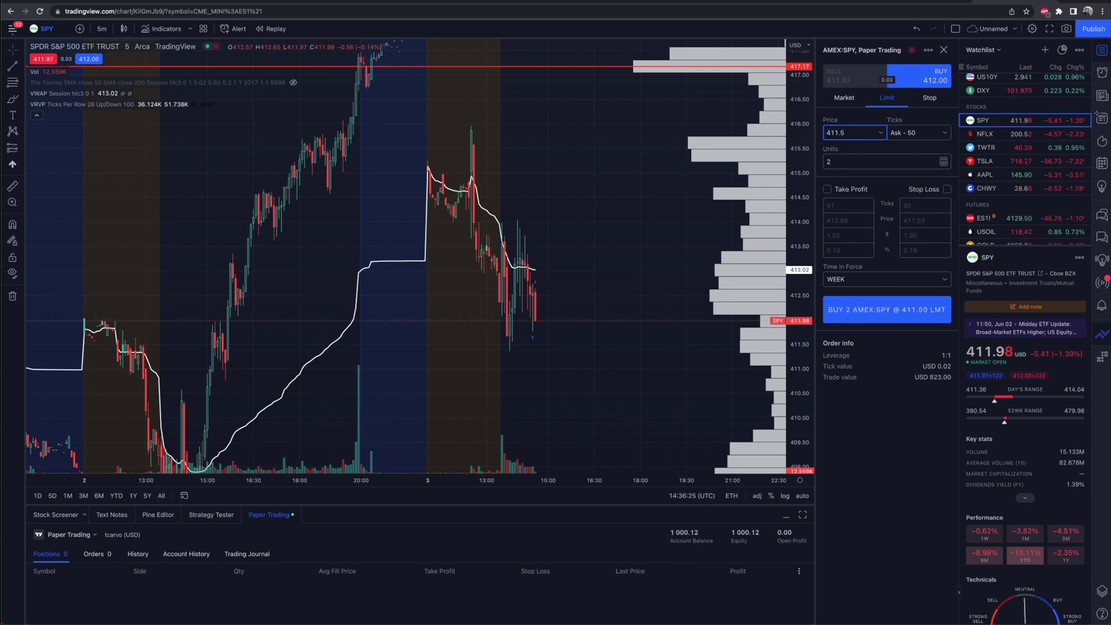
text(3)
click(845, 161)
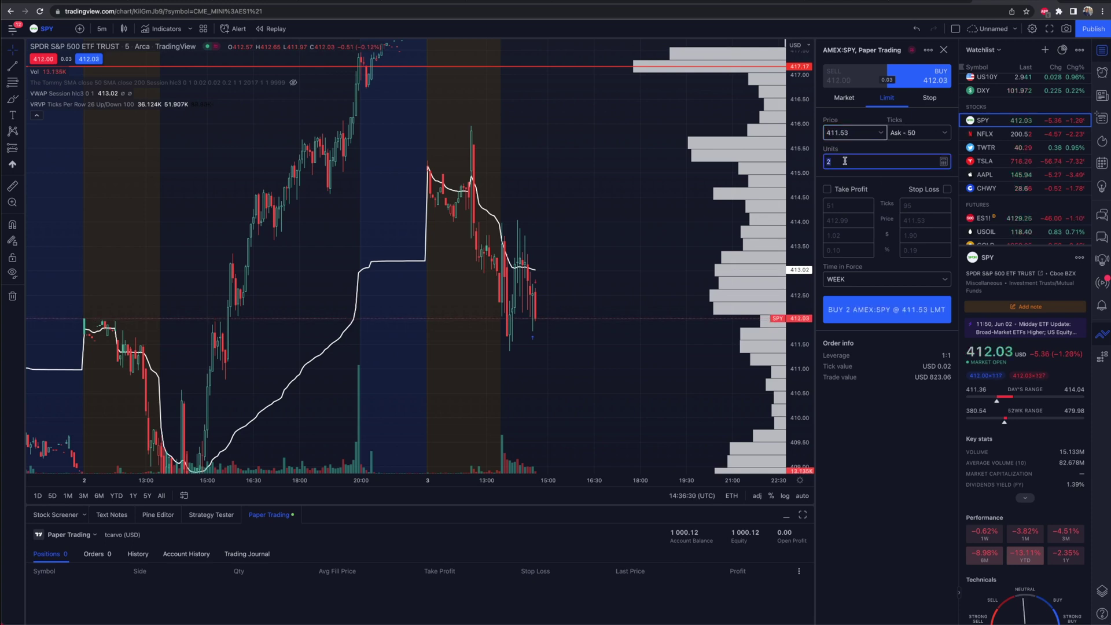
click(859, 153)
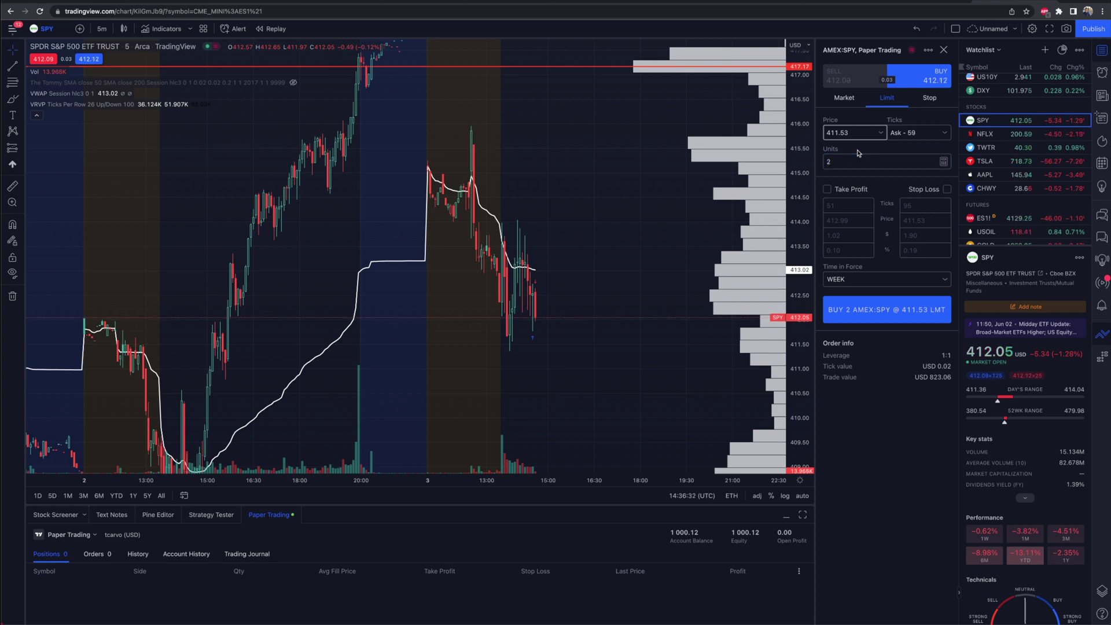
Add a 412.04 take profit and 411.29 stop loss, make it DAY, and submit
click(852, 190)
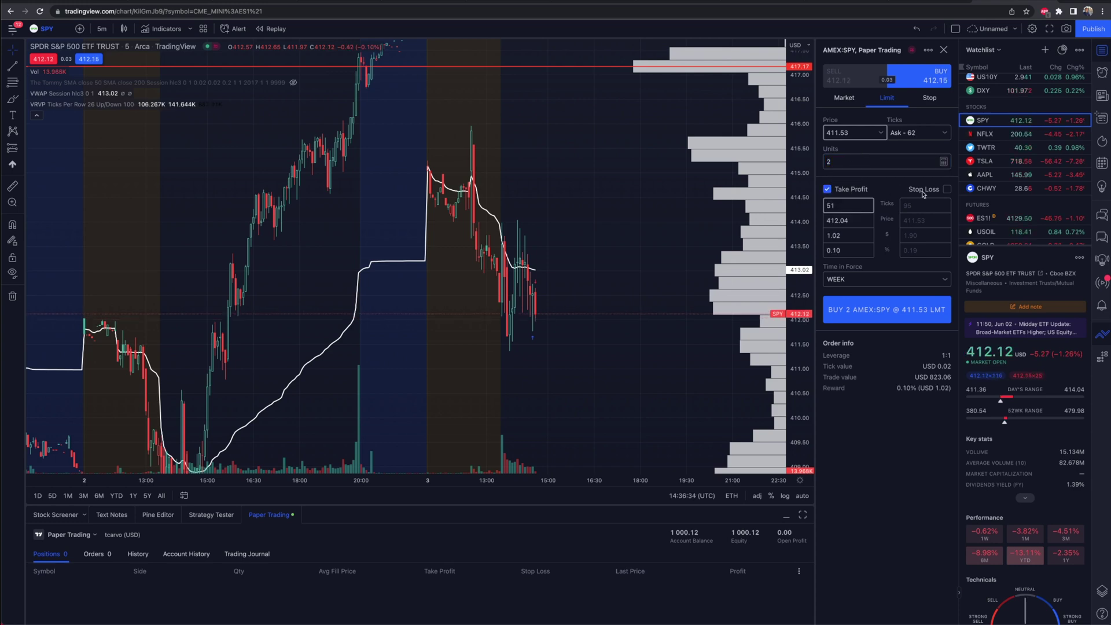
click(946, 190)
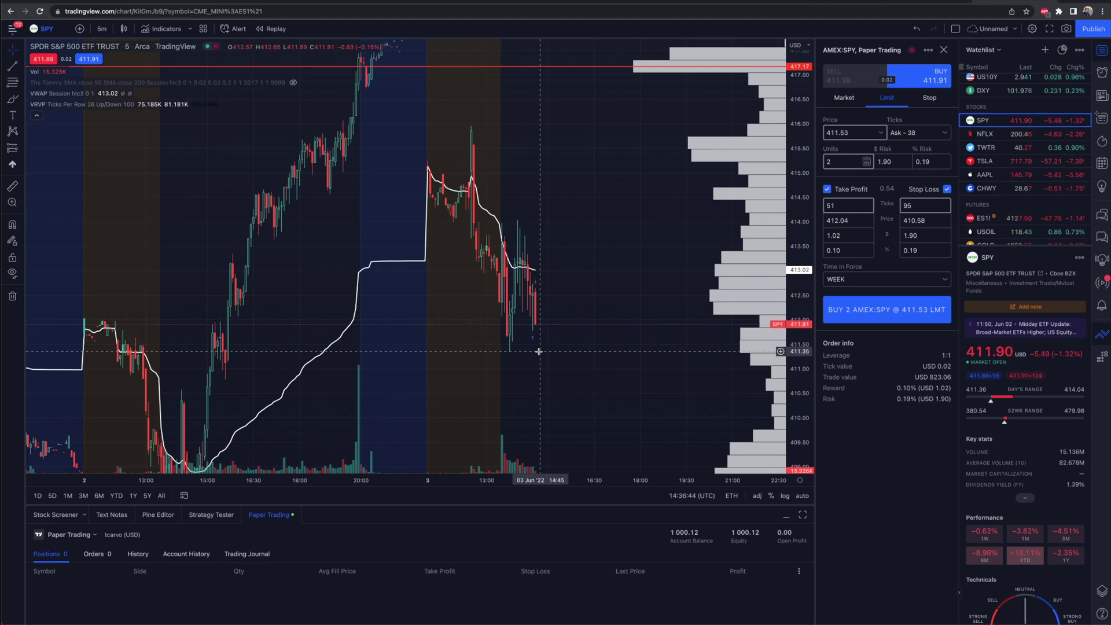
click(929, 222)
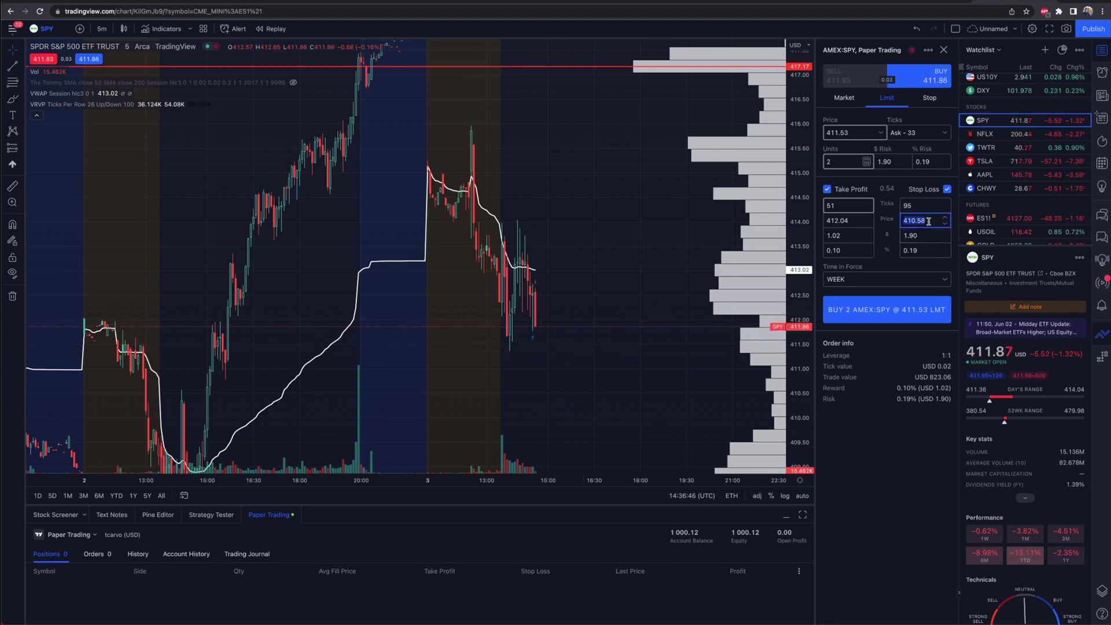
text(411.)
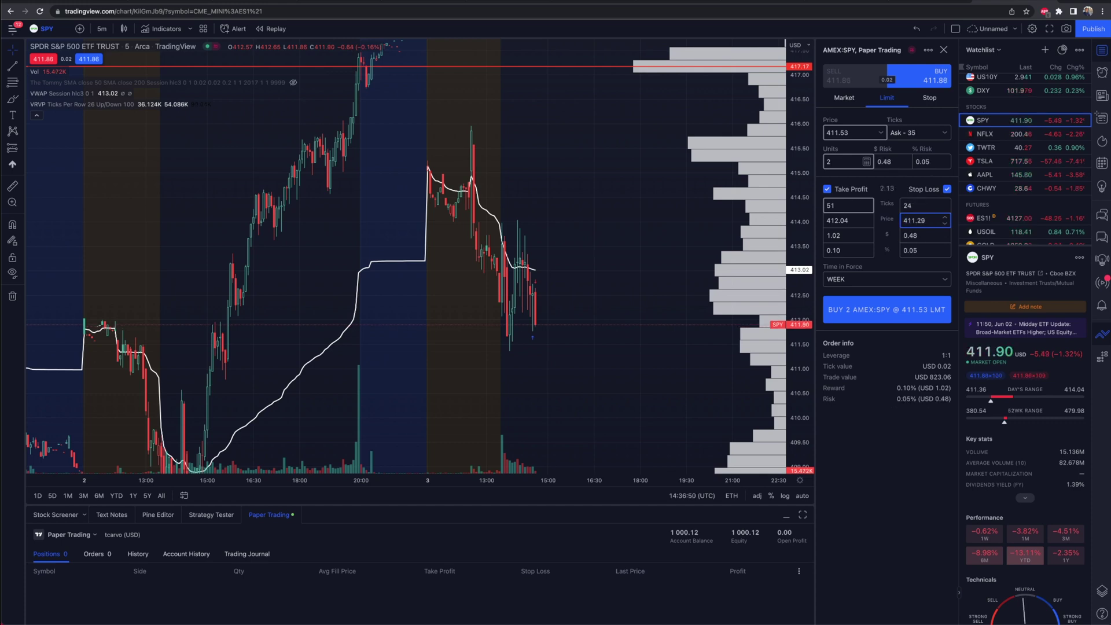
click(855, 220)
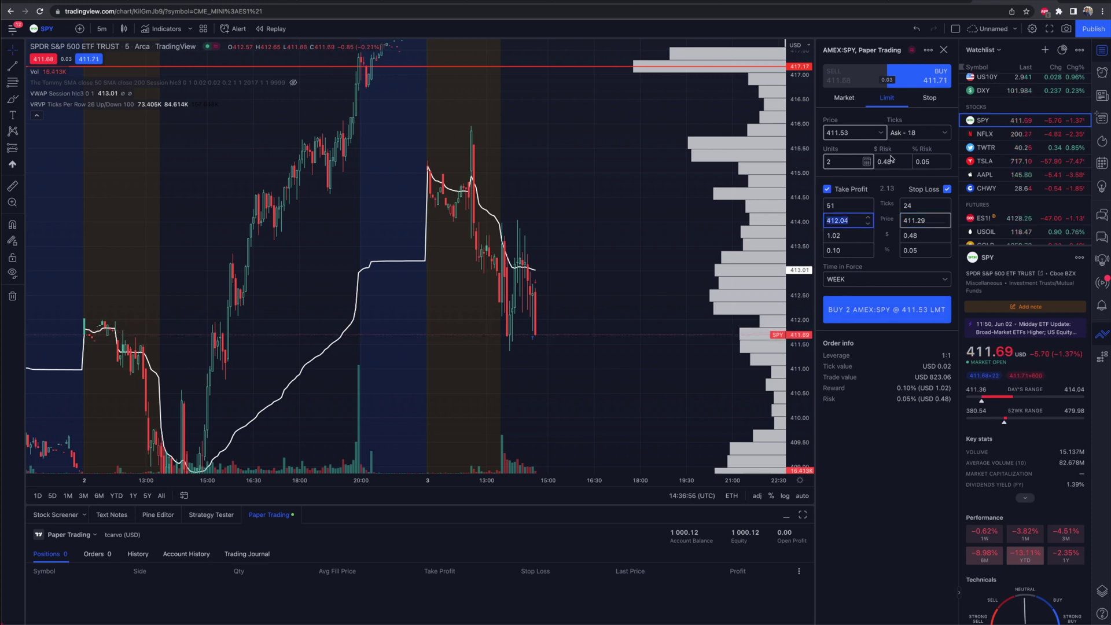
click(869, 279)
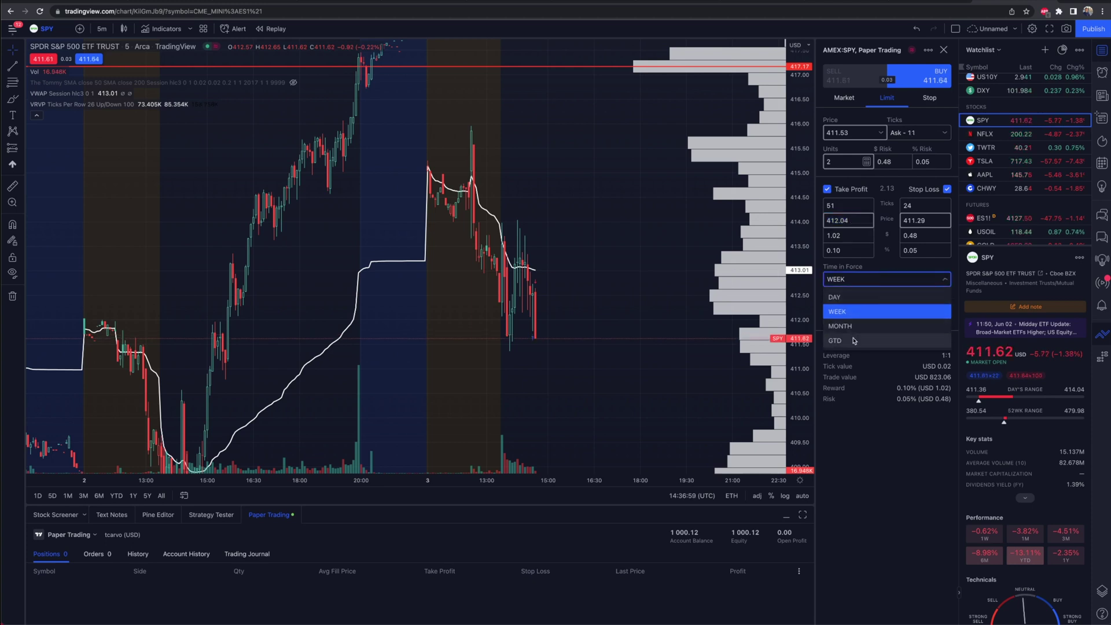
click(865, 297)
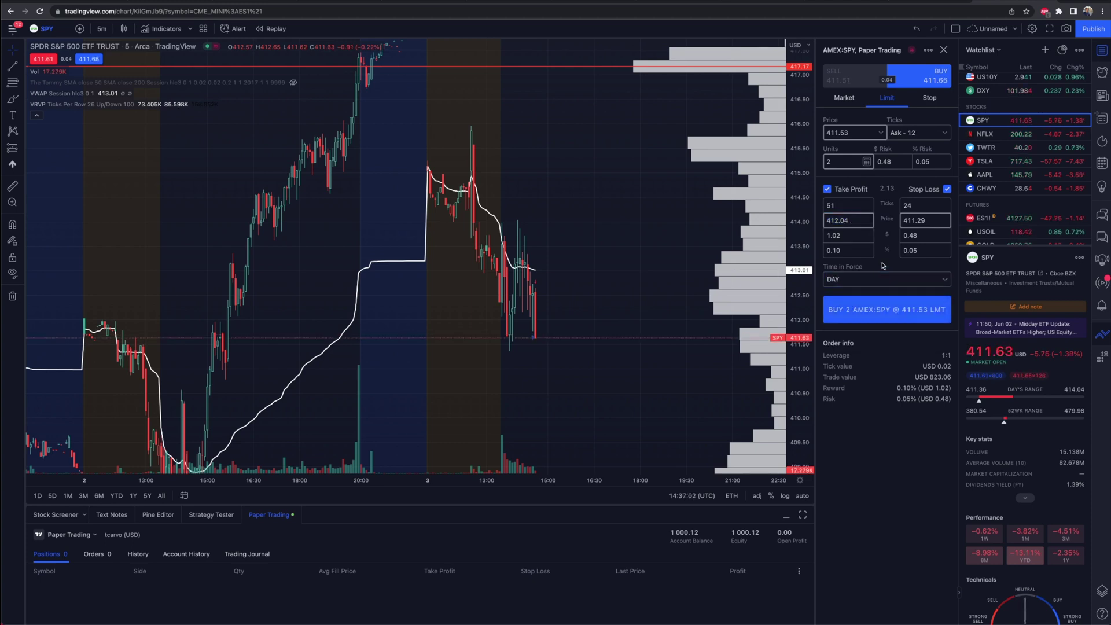
click(885, 312)
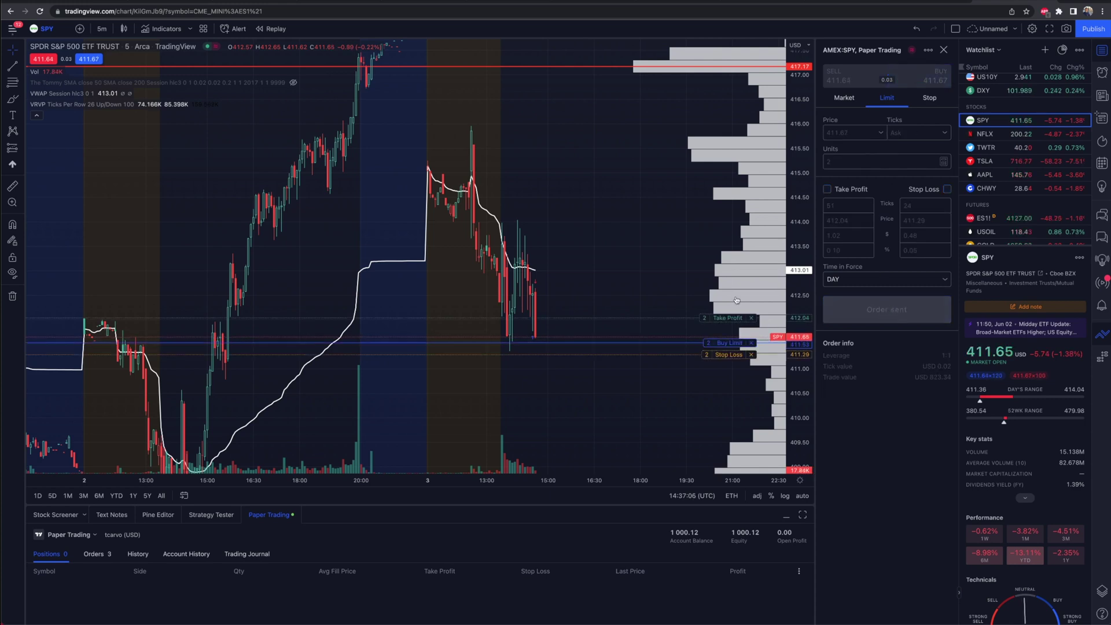
Rescale the chart around the order lines while the limit bracket fills and stops out
drag(809, 397, 809, 415)
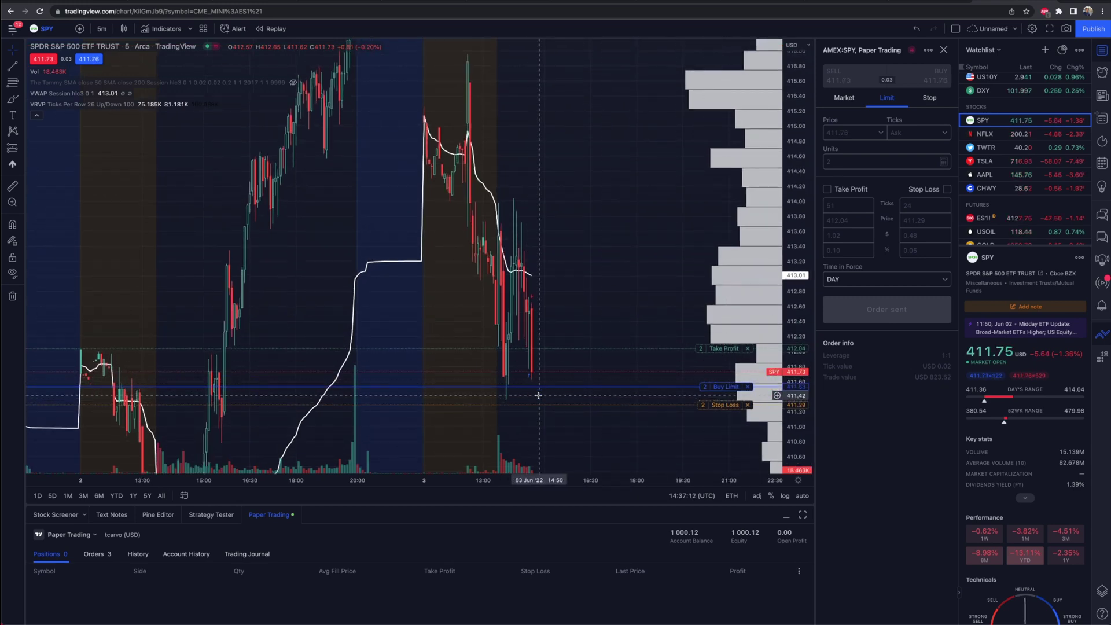
scroll(637, 383, up, 1)
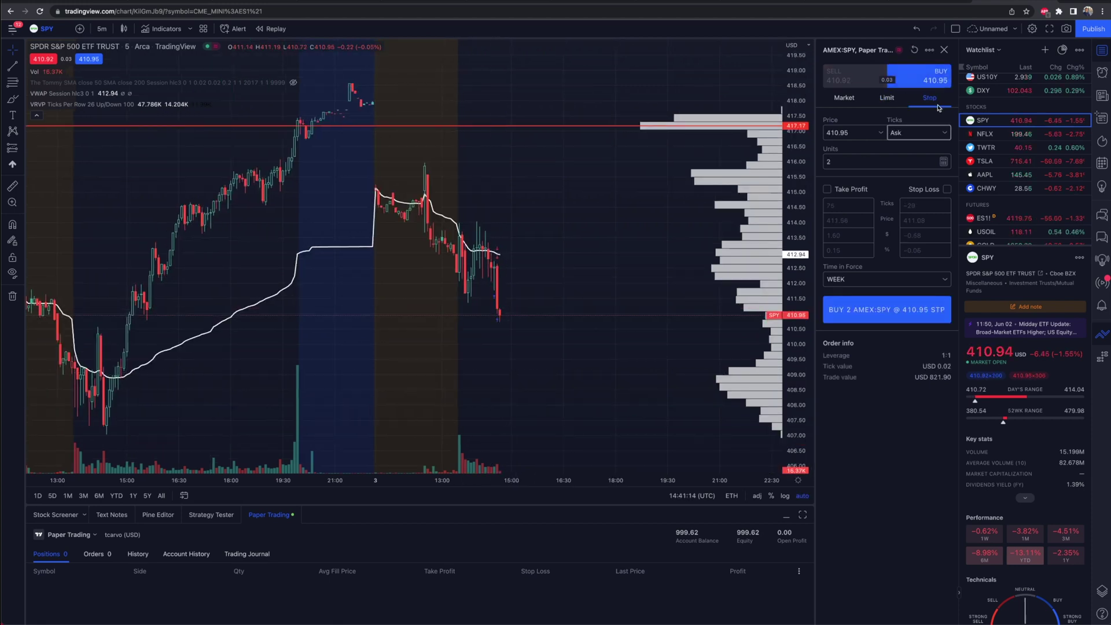
Change the buy stop trigger to 412.00 and submit the 2-share order
click(857, 132)
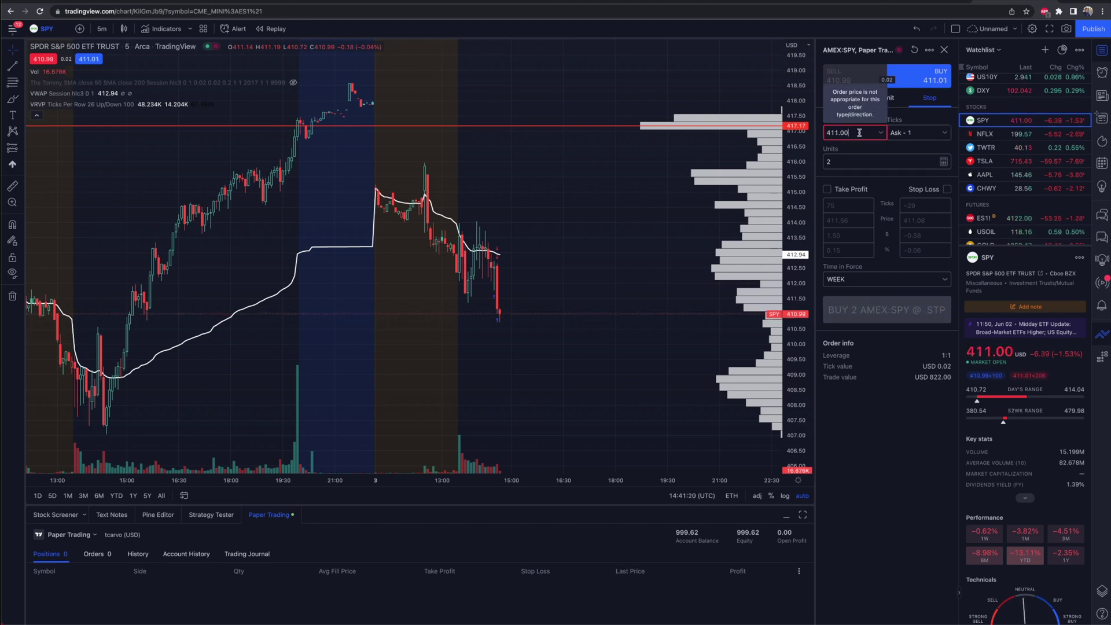
key(BackSpace)
key(BackSpace)
key(BackSpace)
key(BackSpace)
text(2)
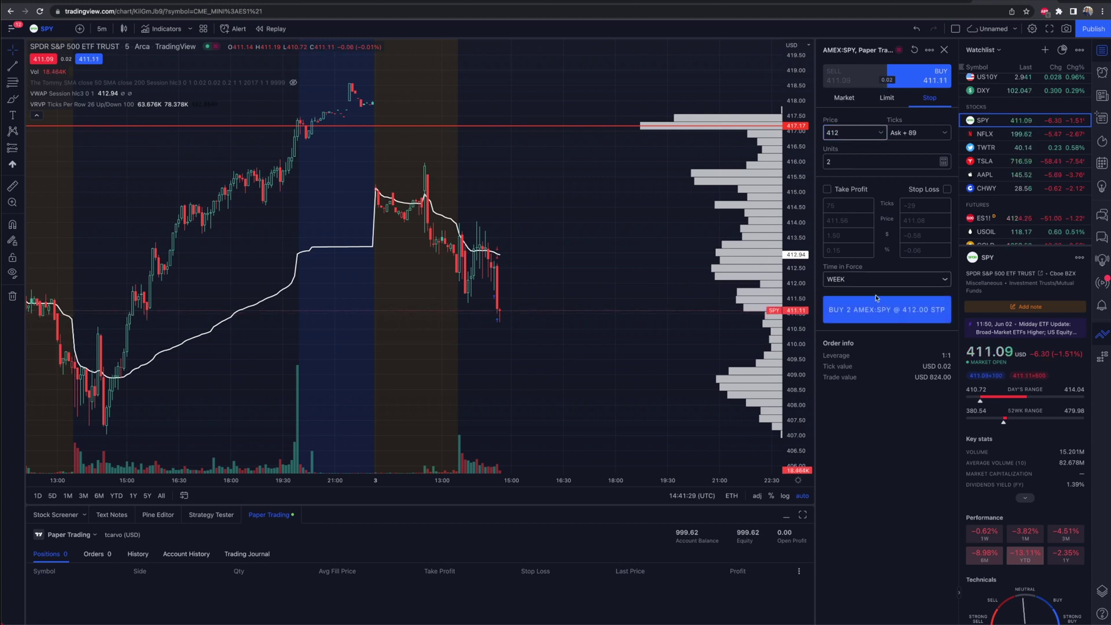
click(878, 316)
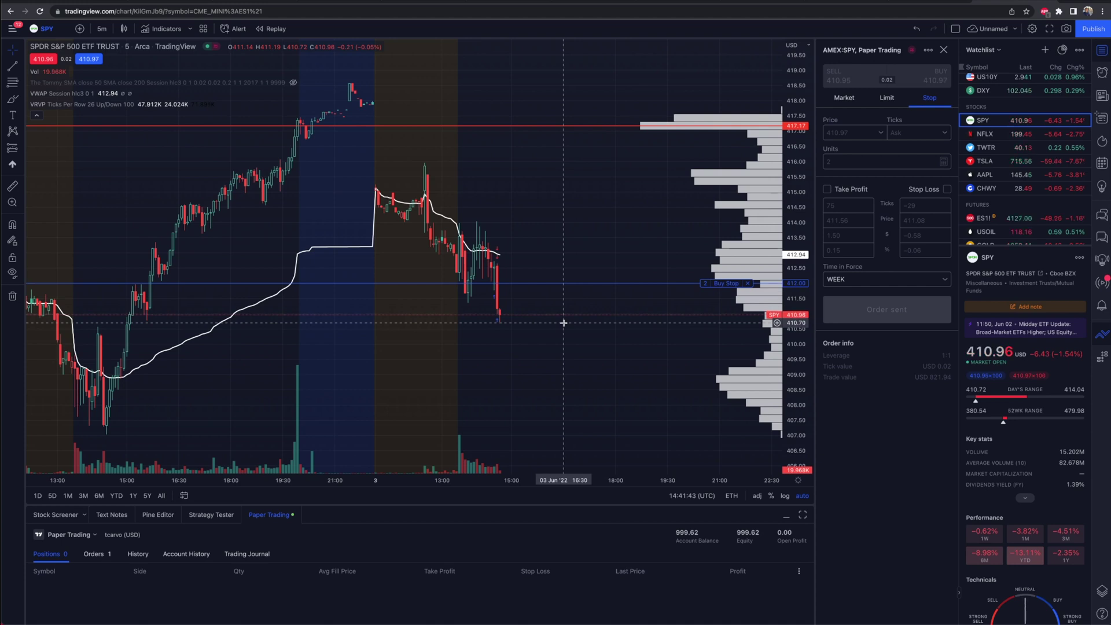
mouse_move(736, 288)
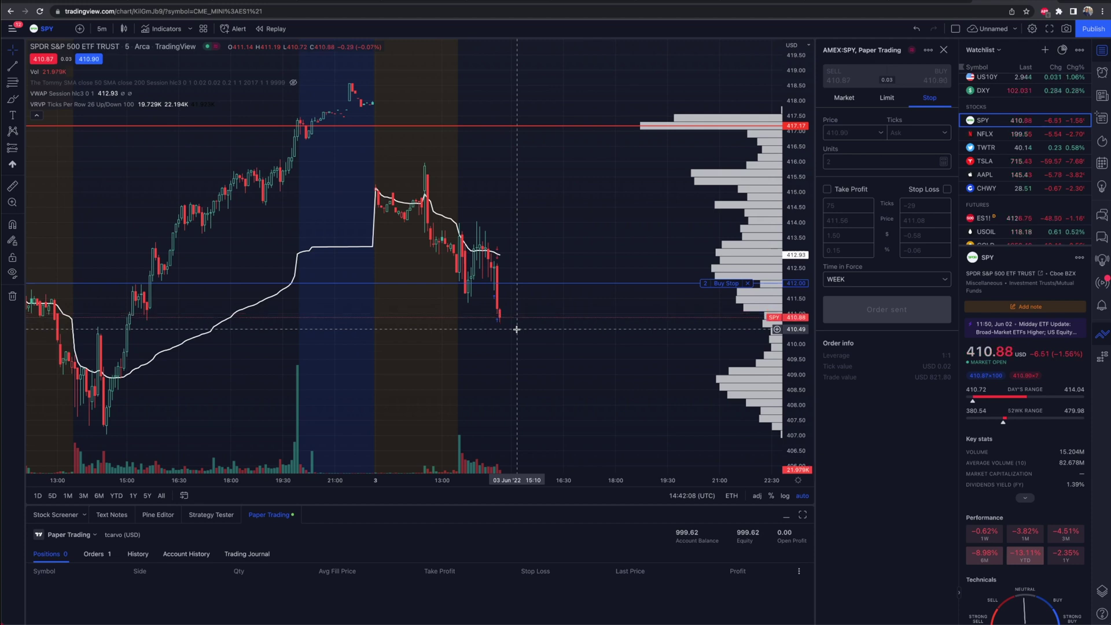
Try DAY and GTD (June 4) durations, settle on DAY, and drag the buy stop lower
click(902, 280)
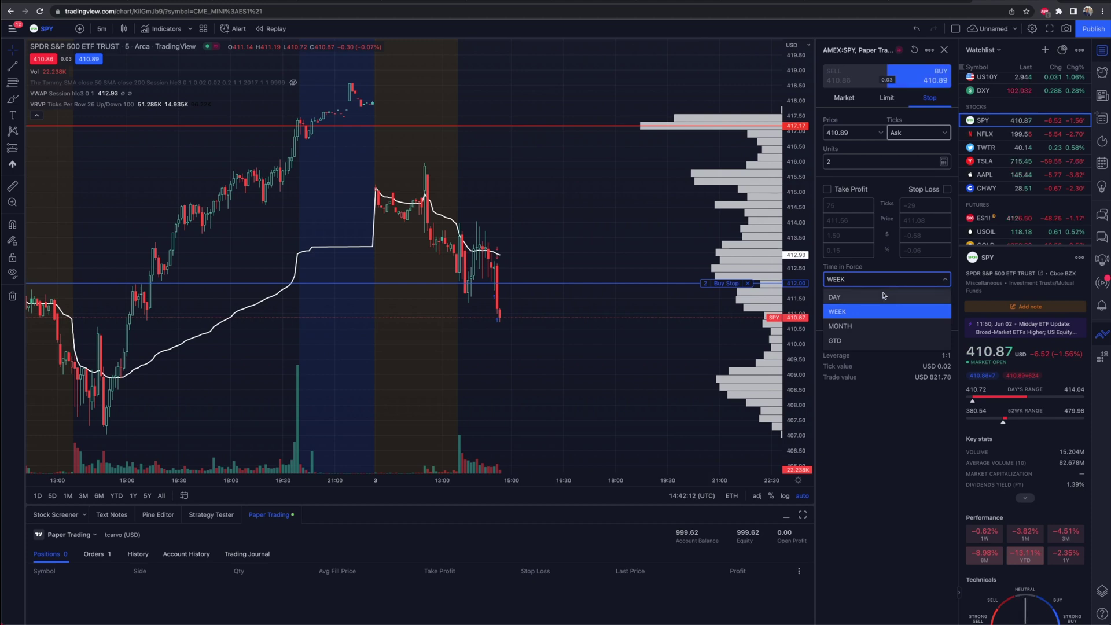
click(883, 294)
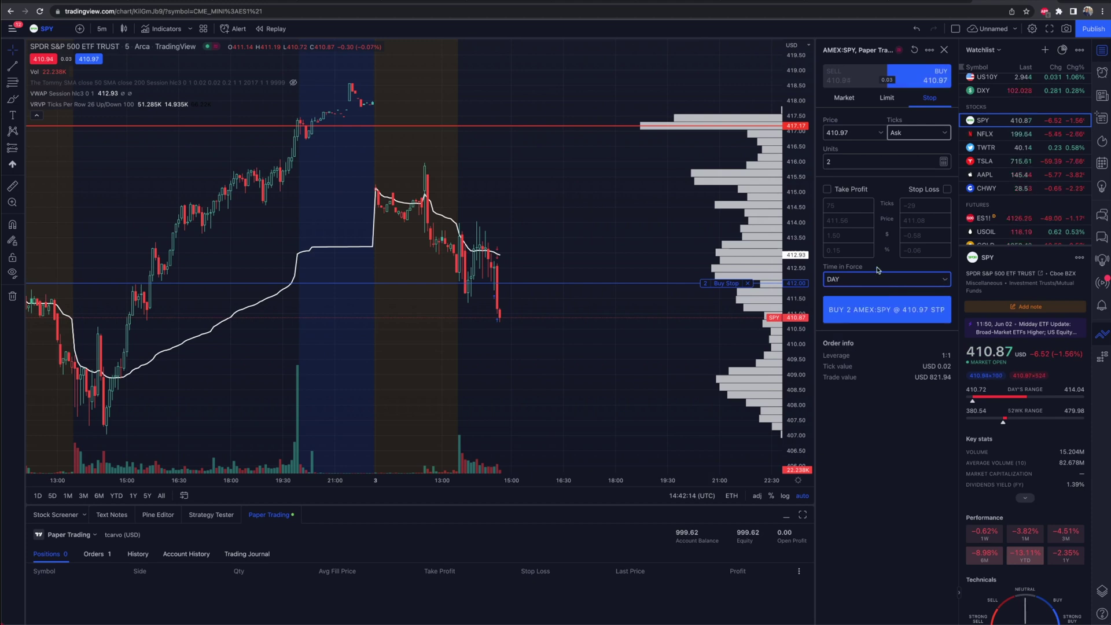
click(859, 281)
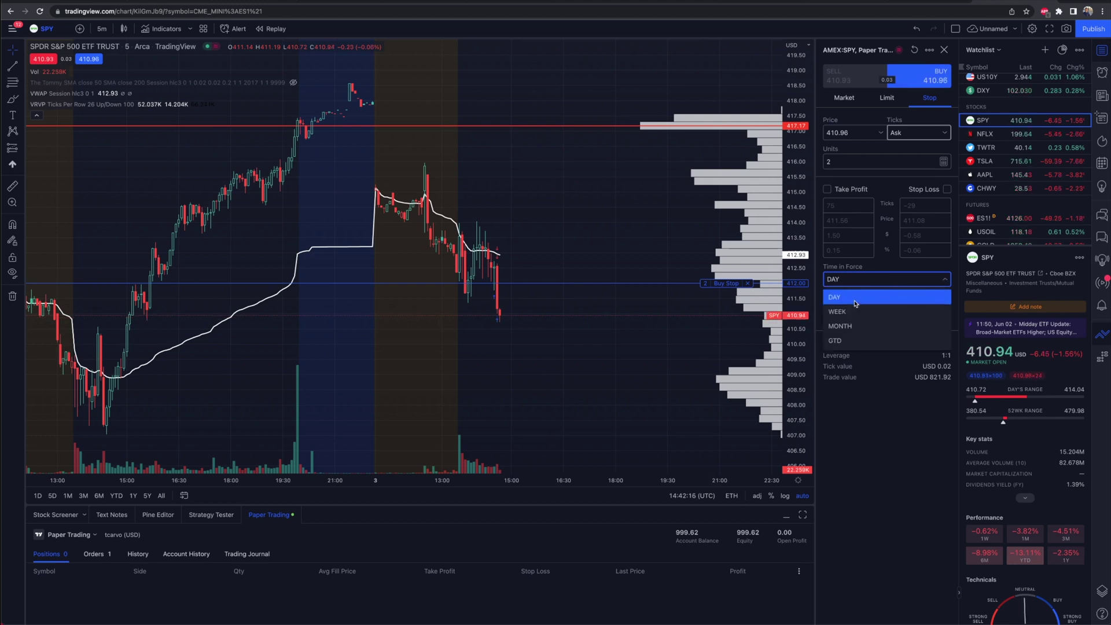
click(835, 340)
click(944, 299)
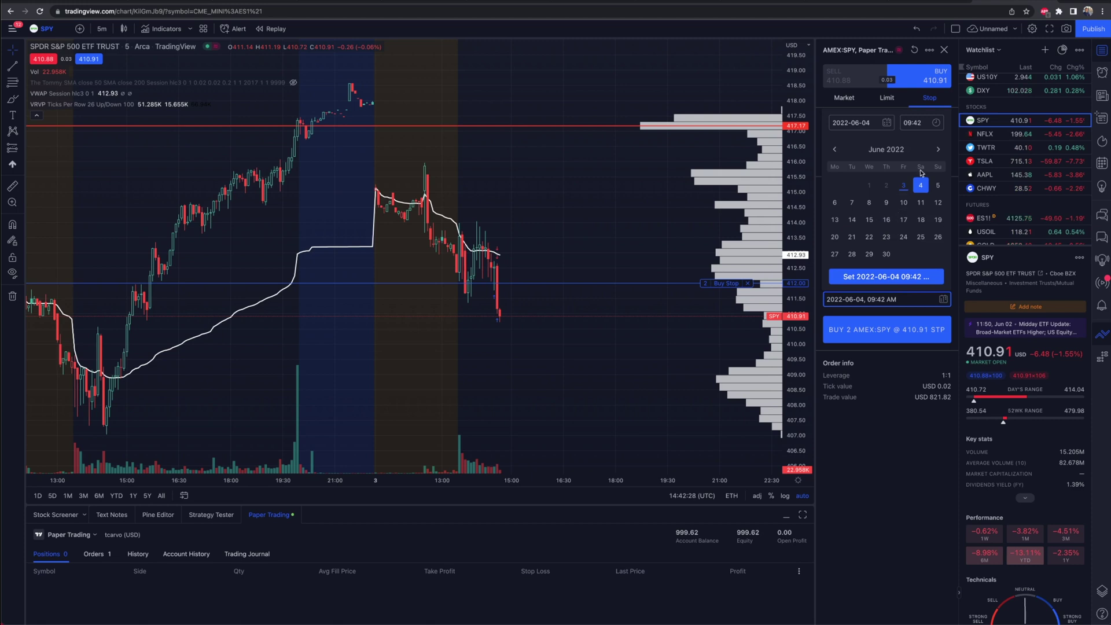
click(927, 300)
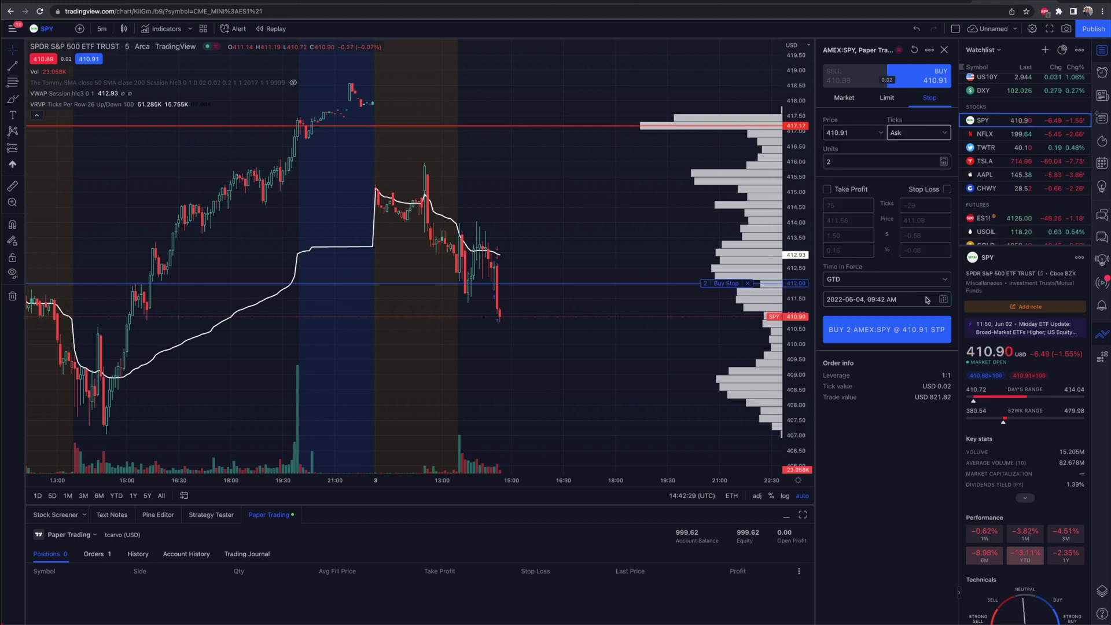
click(863, 280)
click(853, 298)
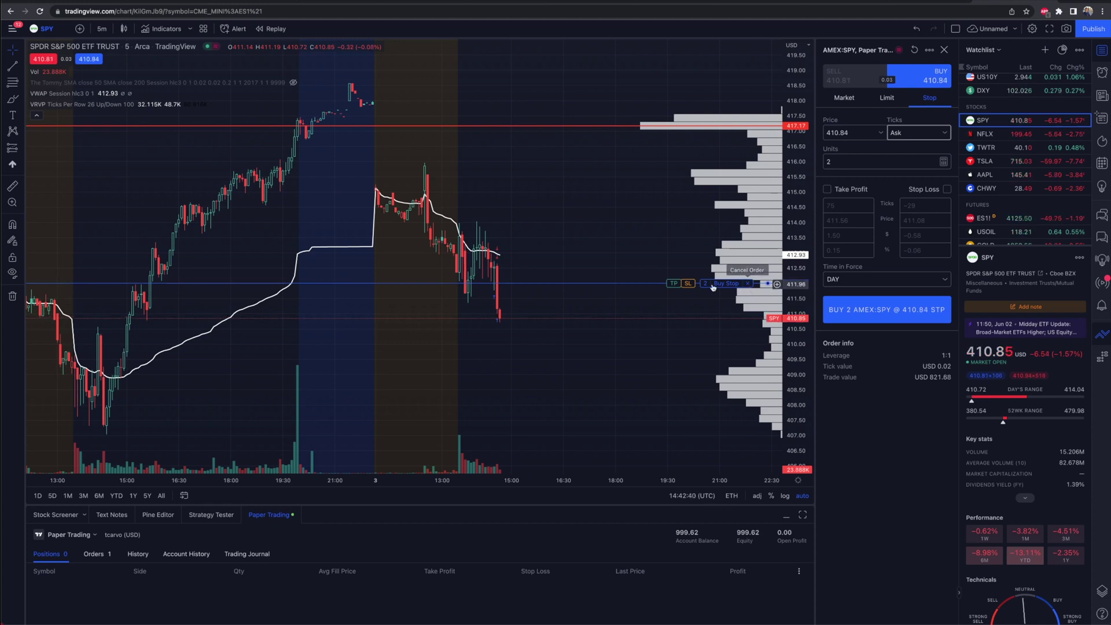
drag(713, 288, 723, 304)
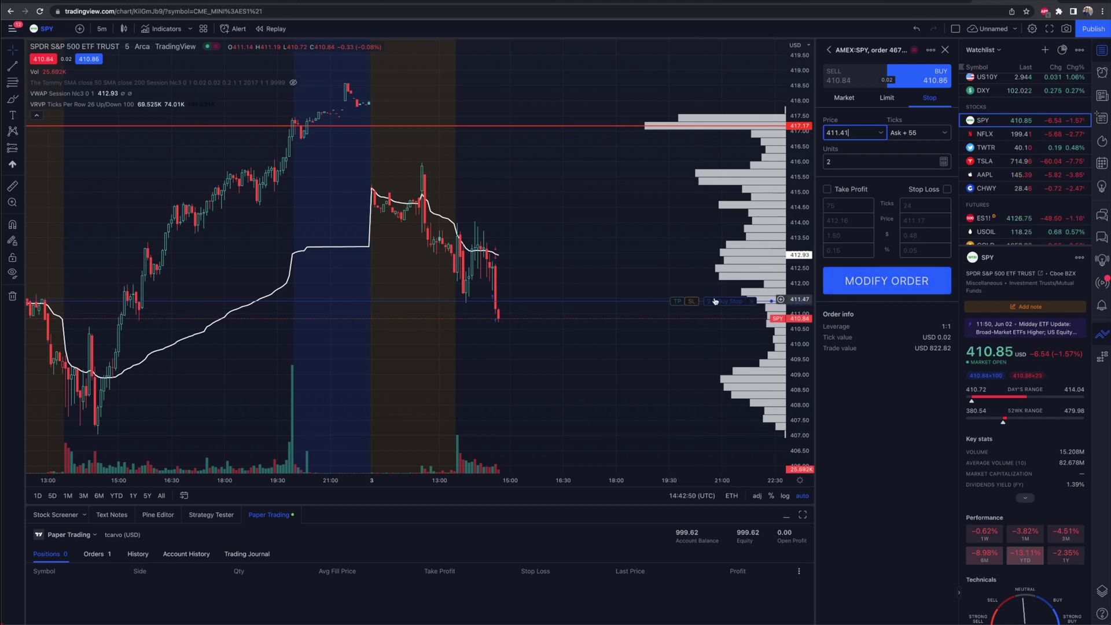
Confirm the buy stop at 411.41, return the ticket to Market, and maximize the Paper Trading panel
click(894, 283)
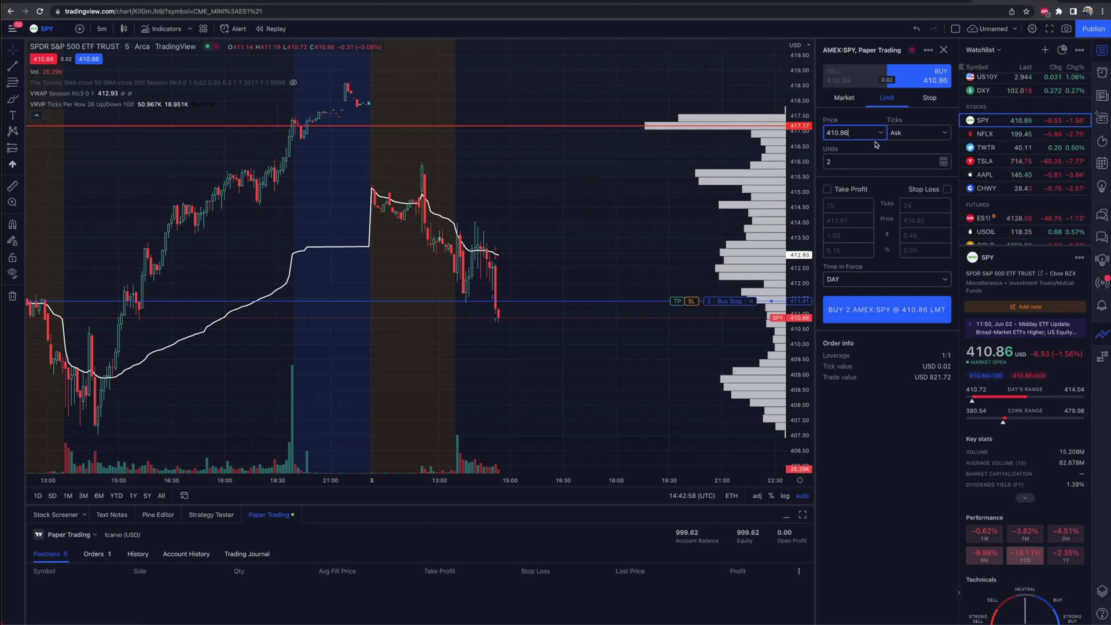
click(843, 99)
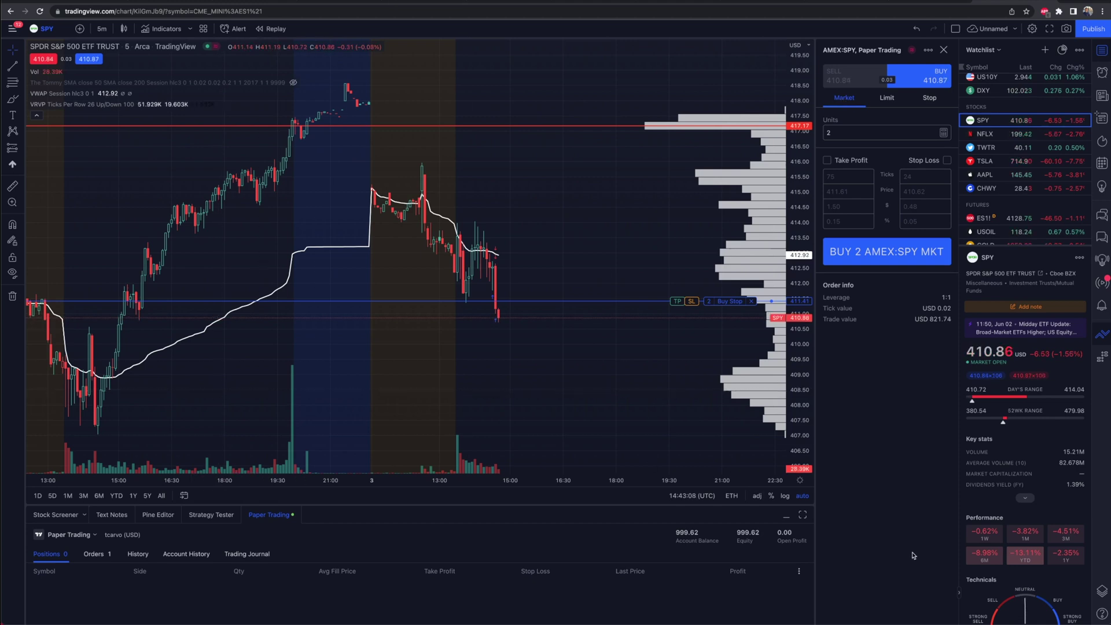
click(802, 516)
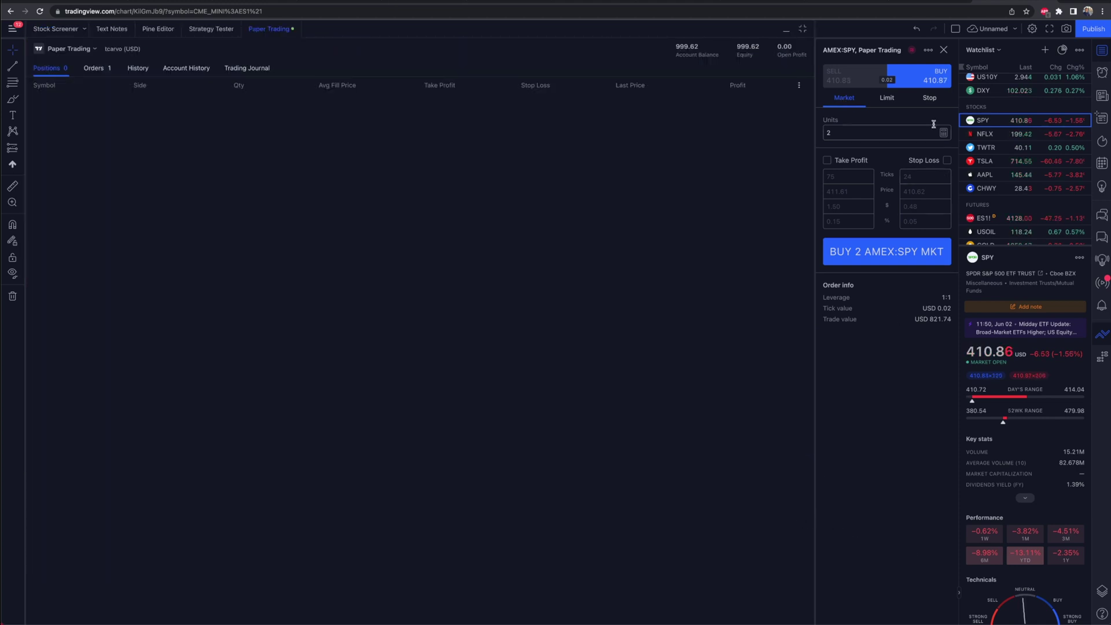
Step through the Orders, History, Account History and Trading Journal tabs of the Paper Trading panel
click(94, 68)
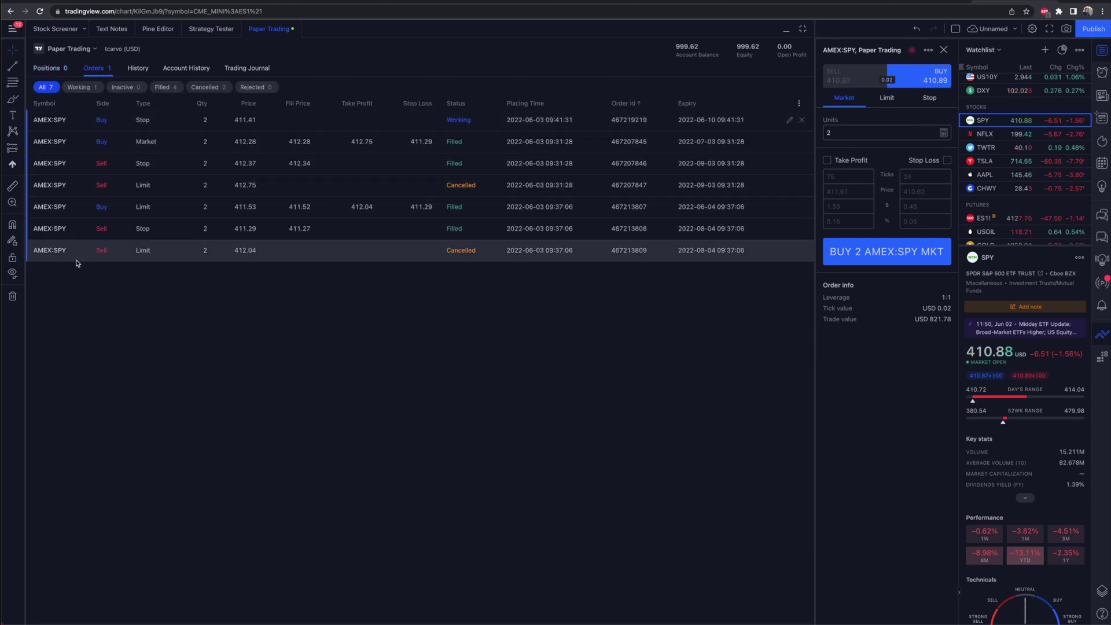
click(137, 68)
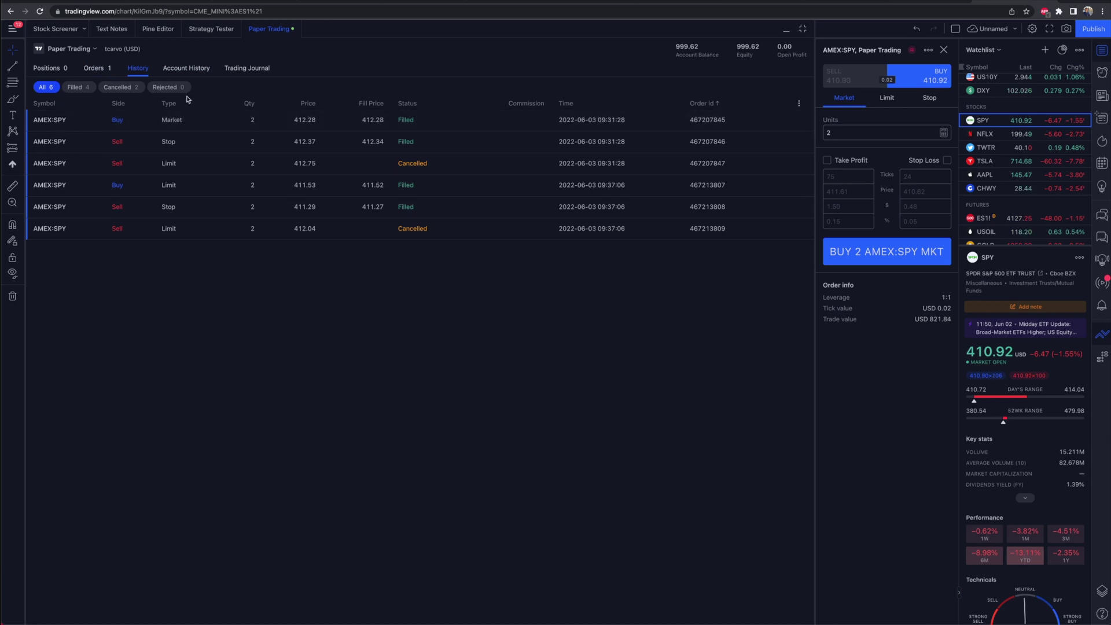
click(186, 68)
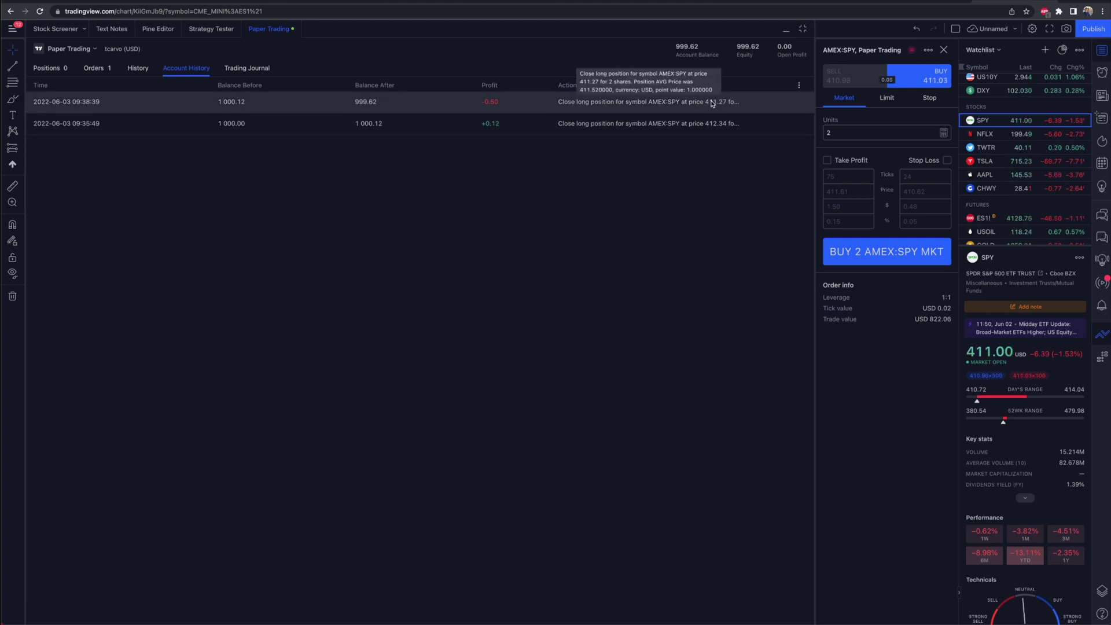
click(270, 68)
Scroll through the Trading Journal's SPY order events and check its column options
scroll(277, 528, down, 1)
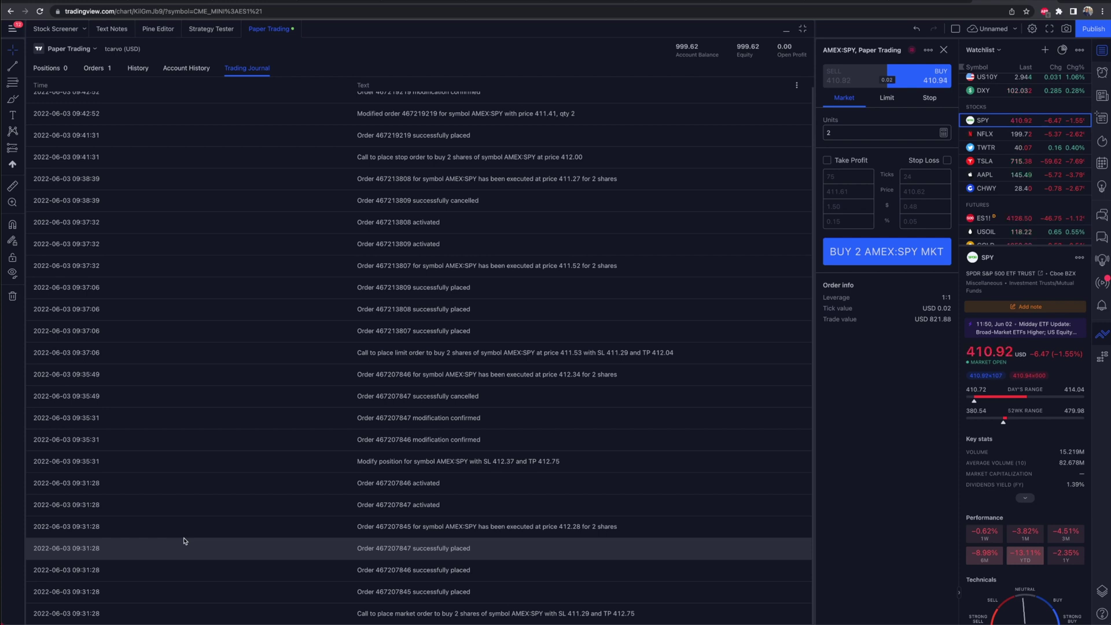
scroll(411, 510, up, 1)
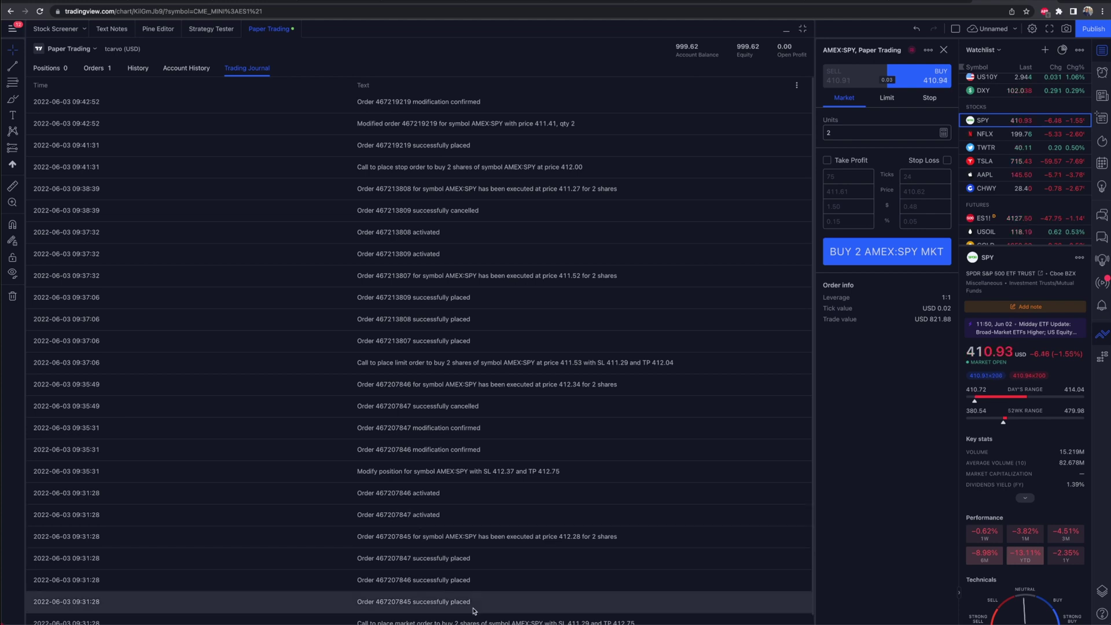
scroll(367, 444, down, 1)
scroll(462, 389, up, 1)
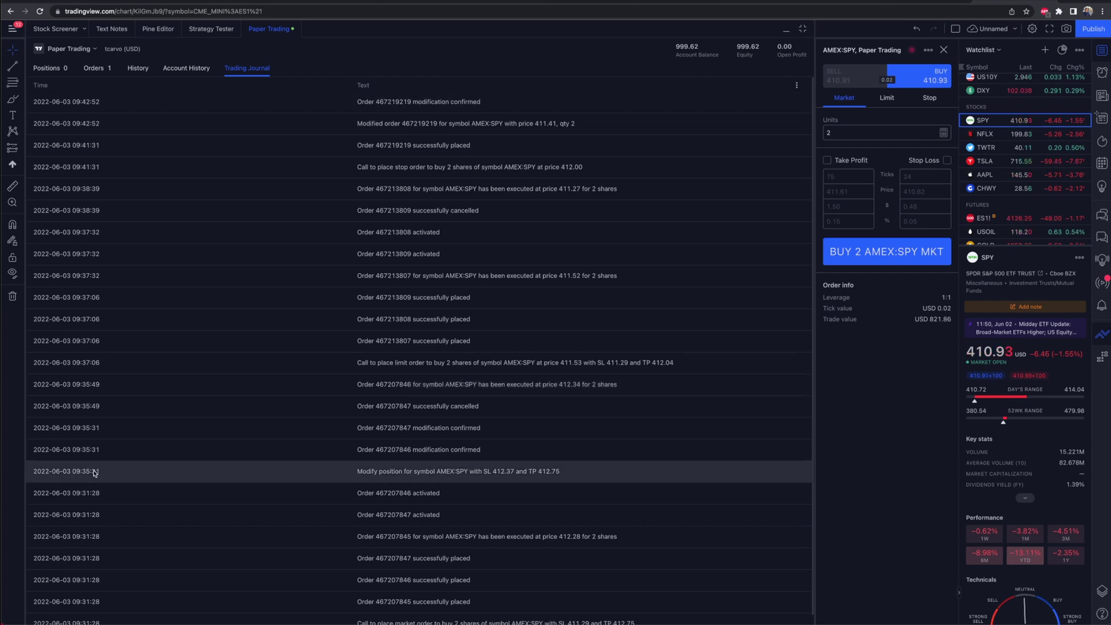
click(798, 85)
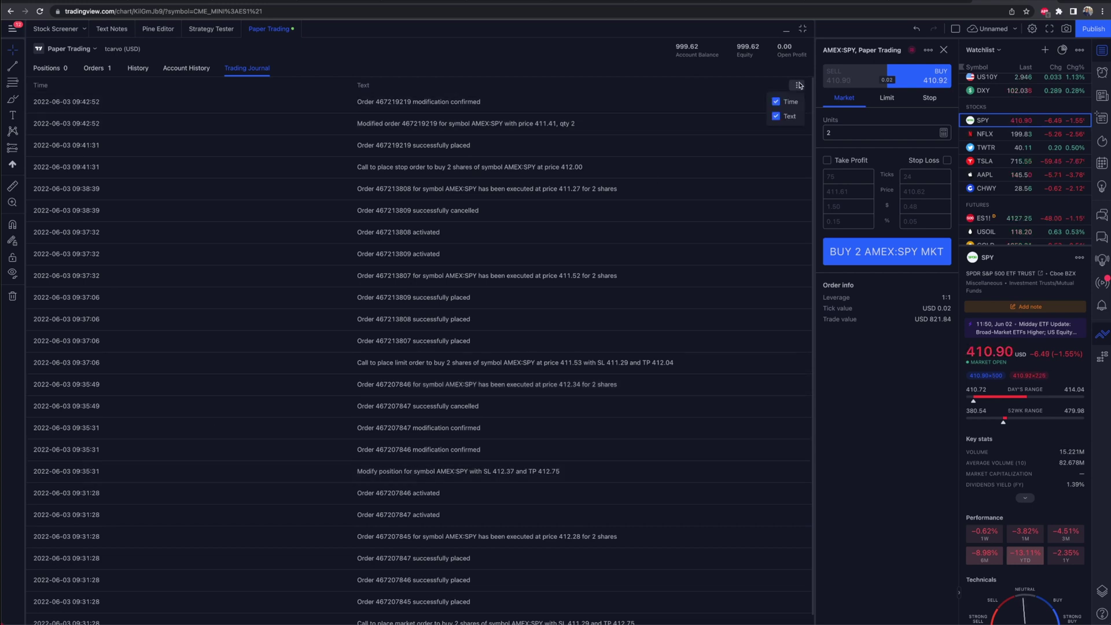
click(798, 85)
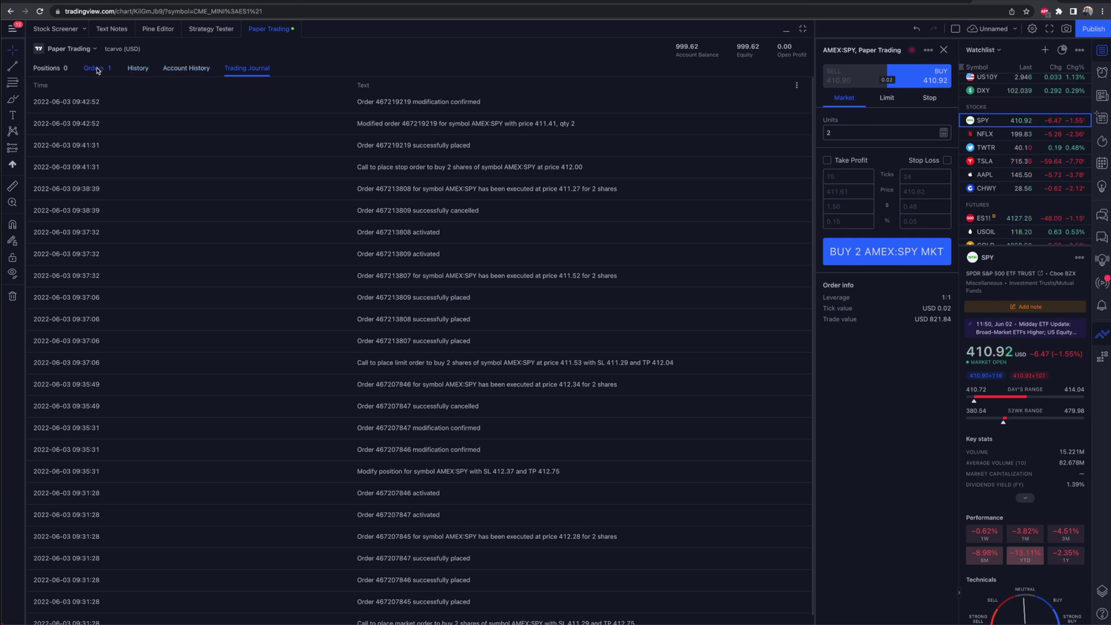